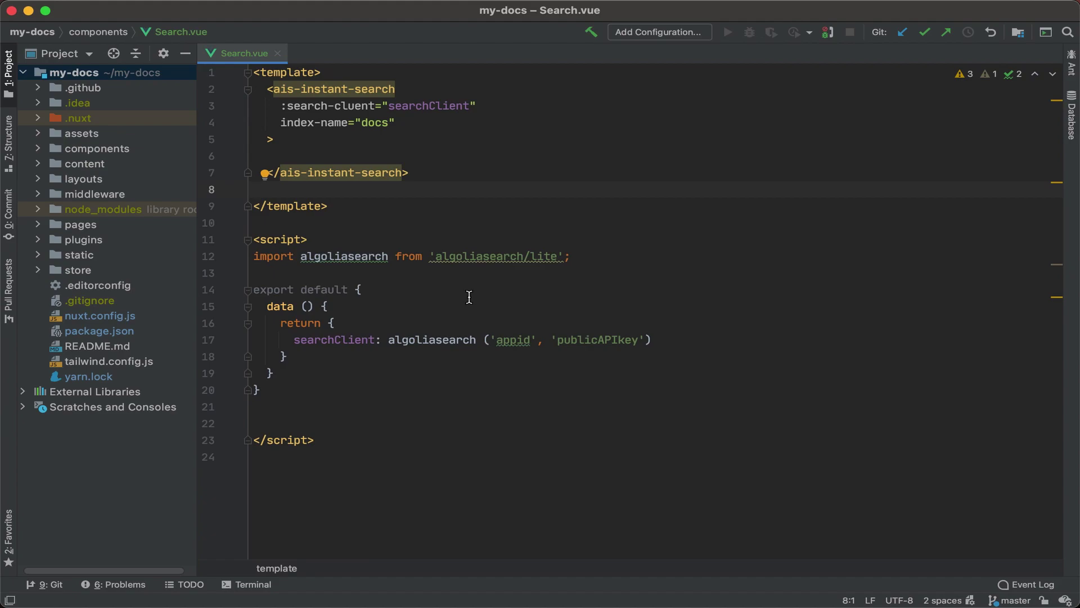
pyautogui.doubleClick(103, 321)
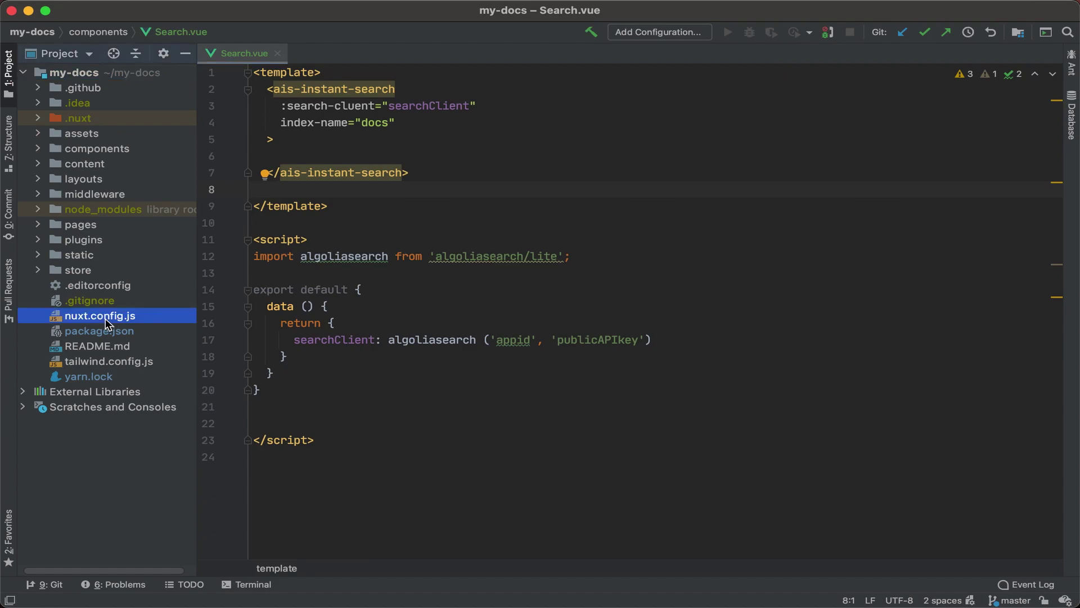
pyautogui.click(447, 272)
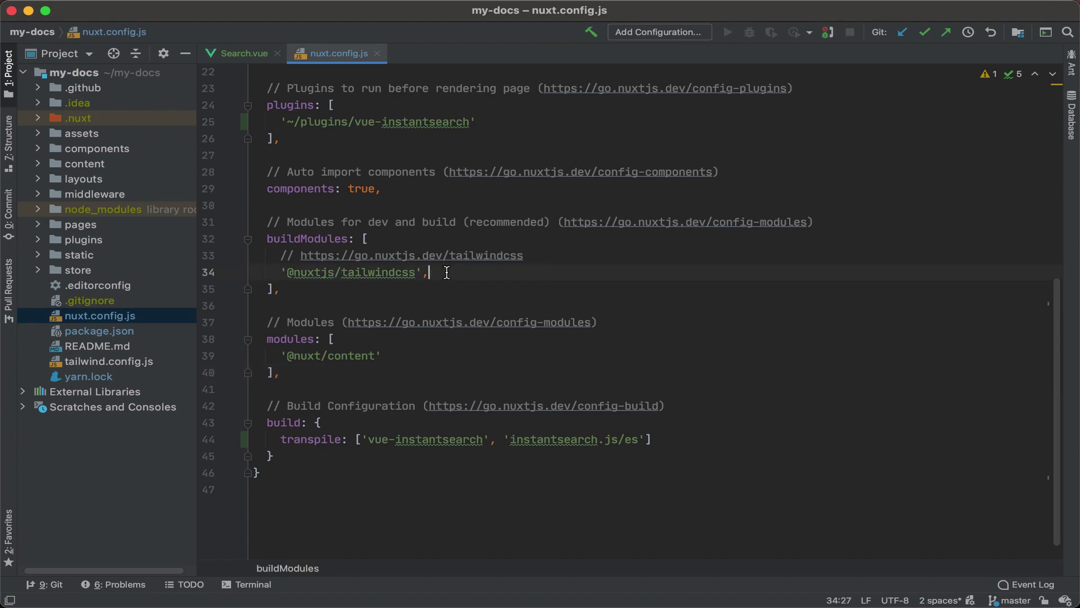
pyautogui.press('Return')
pyautogui.write("'nux")
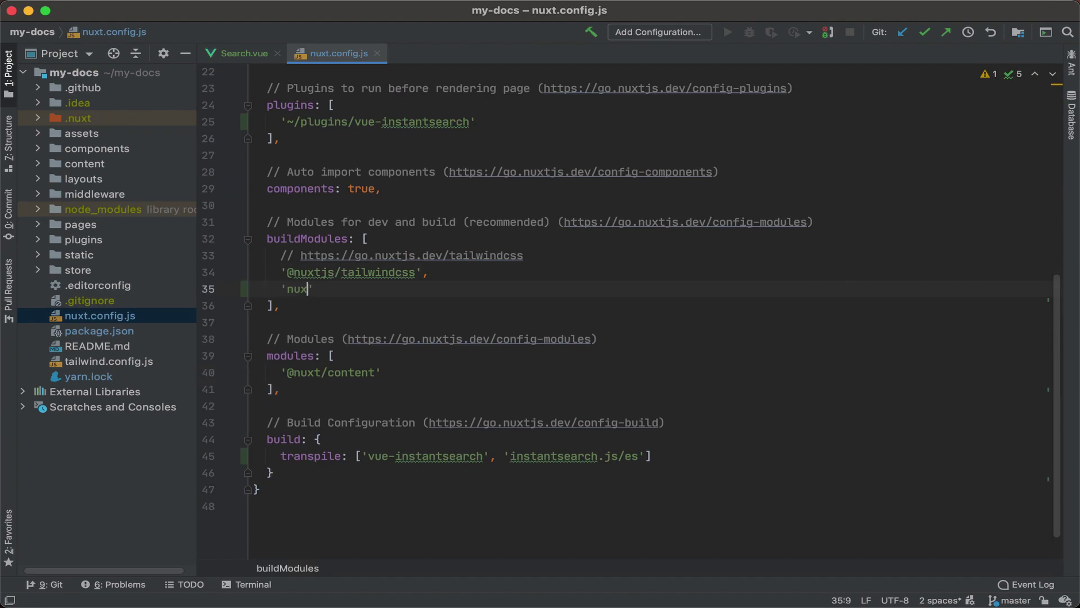
pyautogui.write('t-content-')
pyautogui.write('al')
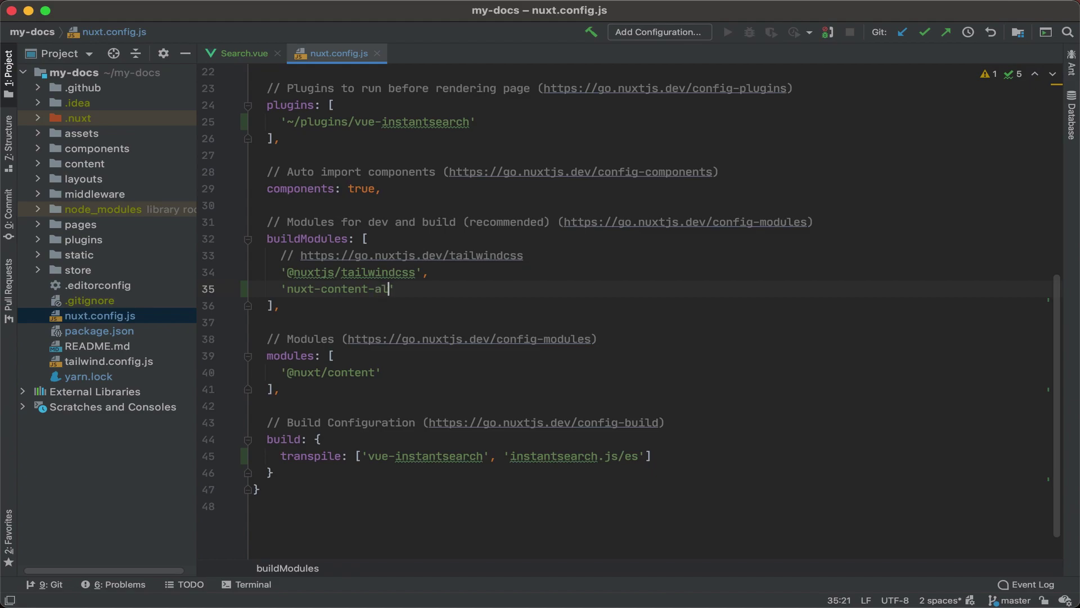
pyautogui.write('golia')
pyautogui.press('Down')
pyautogui.press('Down')
pyautogui.press('Down')
pyautogui.press('Return')
pyautogui.press('Return')
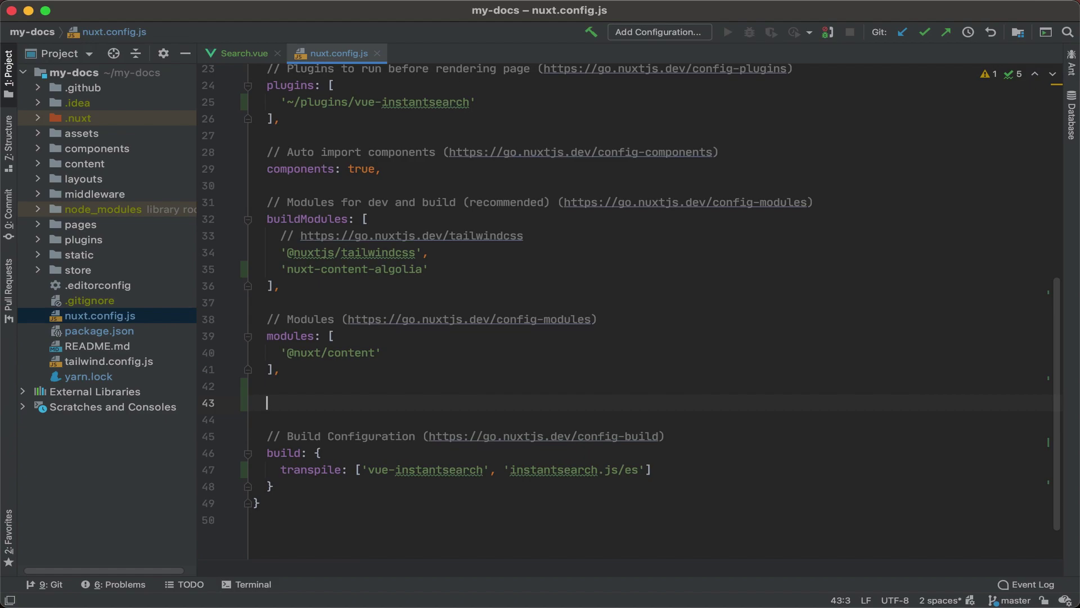
pyautogui.write('nuxtConten')
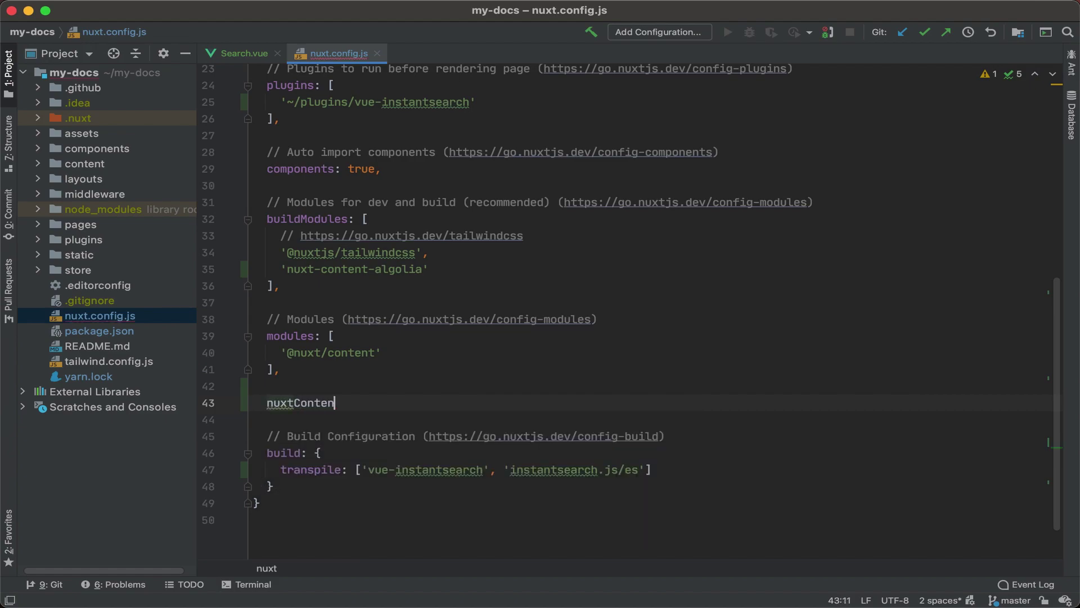
pyautogui.write('tAlg')
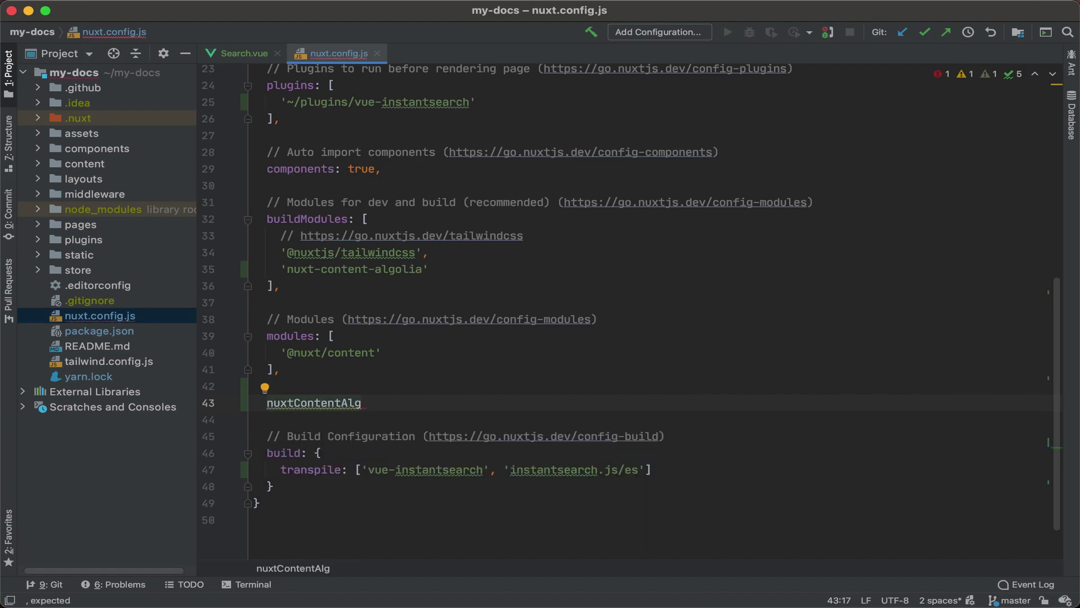
pyautogui.write('oli')
pyautogui.write('a: ')
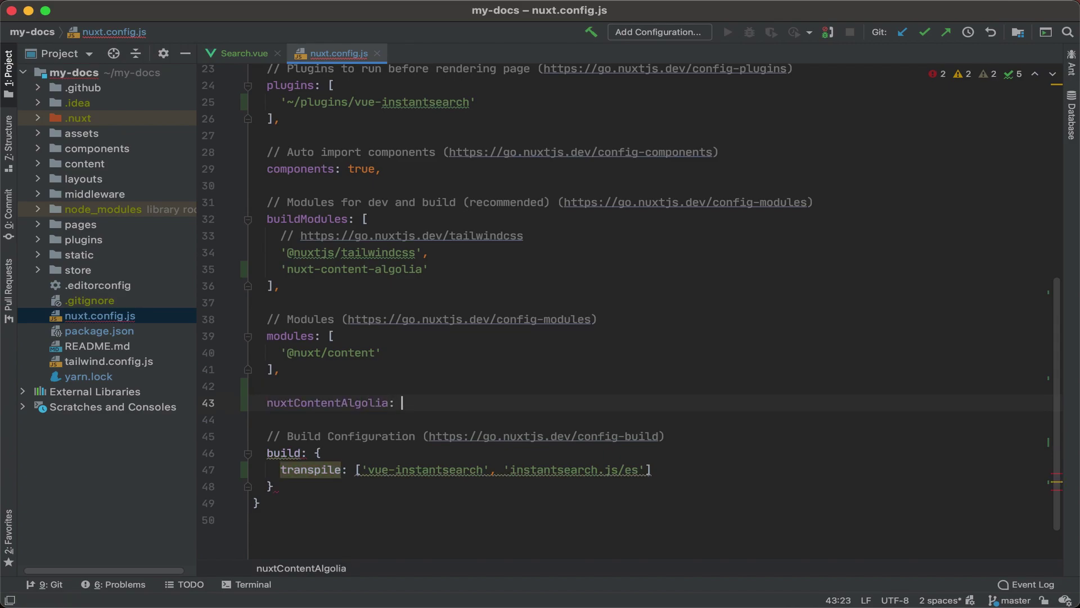
pyautogui.write('{')
# - Add a nuxtContentAlgolia block with appId from process.env.ALGOLIA_APP_ID and apiKey from process.env.ALGILIA_API_KEY
pyautogui.press('Return')
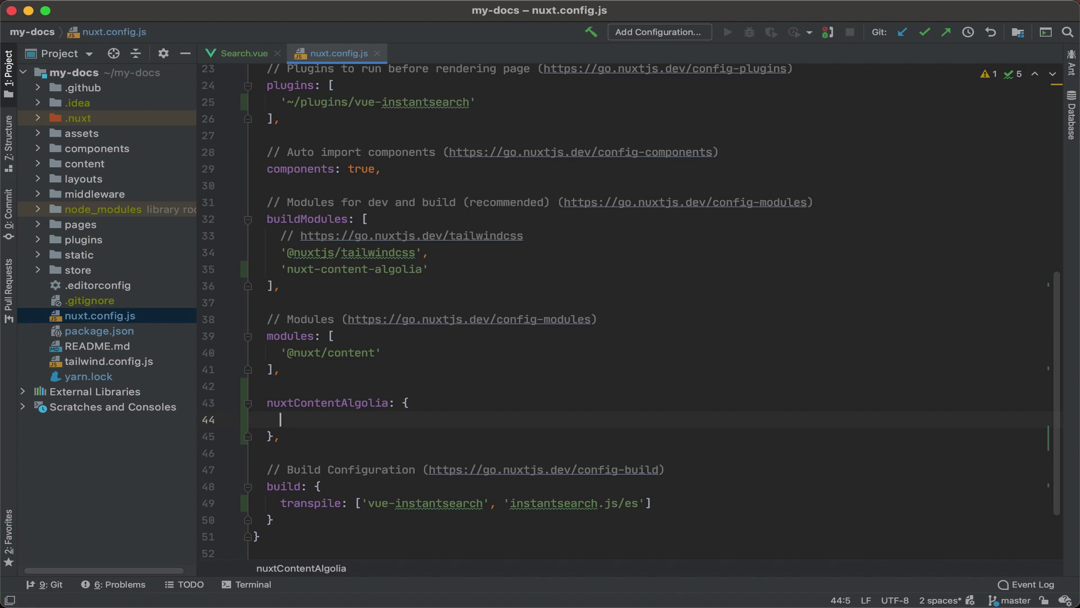
pyautogui.write('appId:')
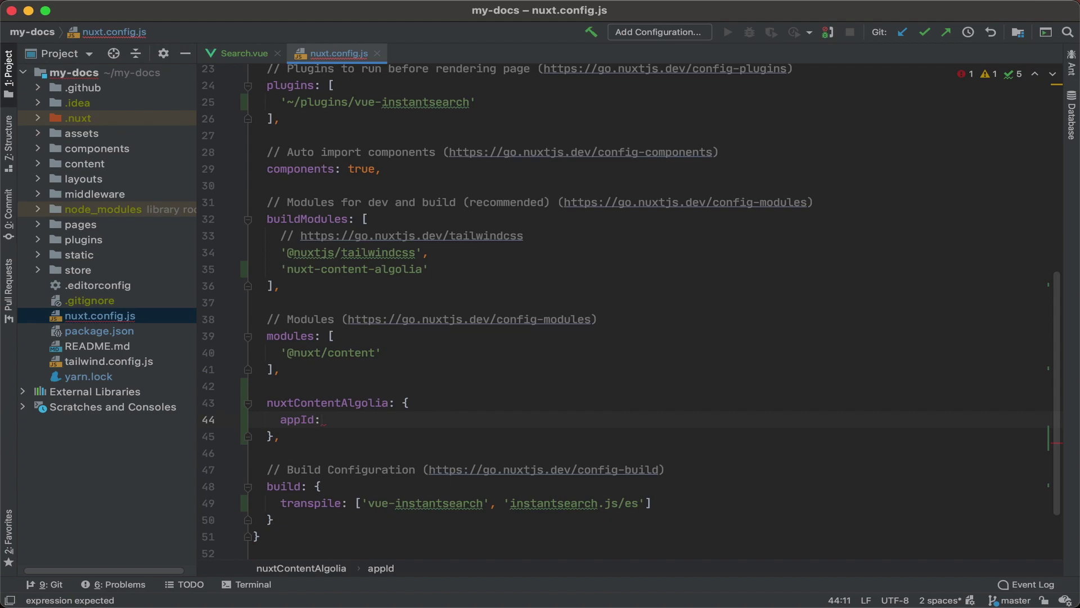
pyautogui.write(' pro')
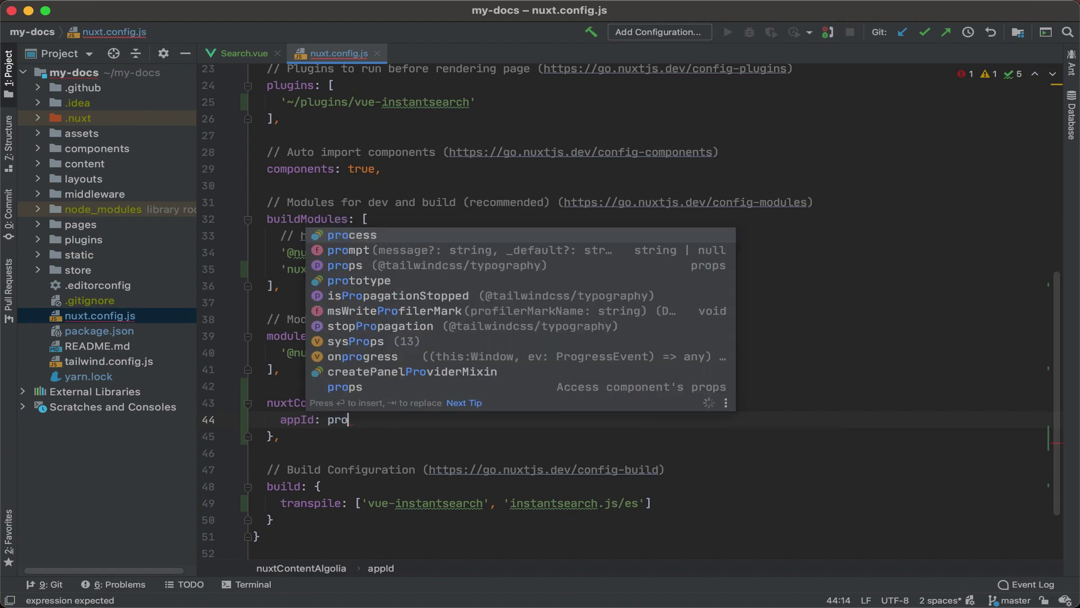
pyautogui.write('cess.env.')
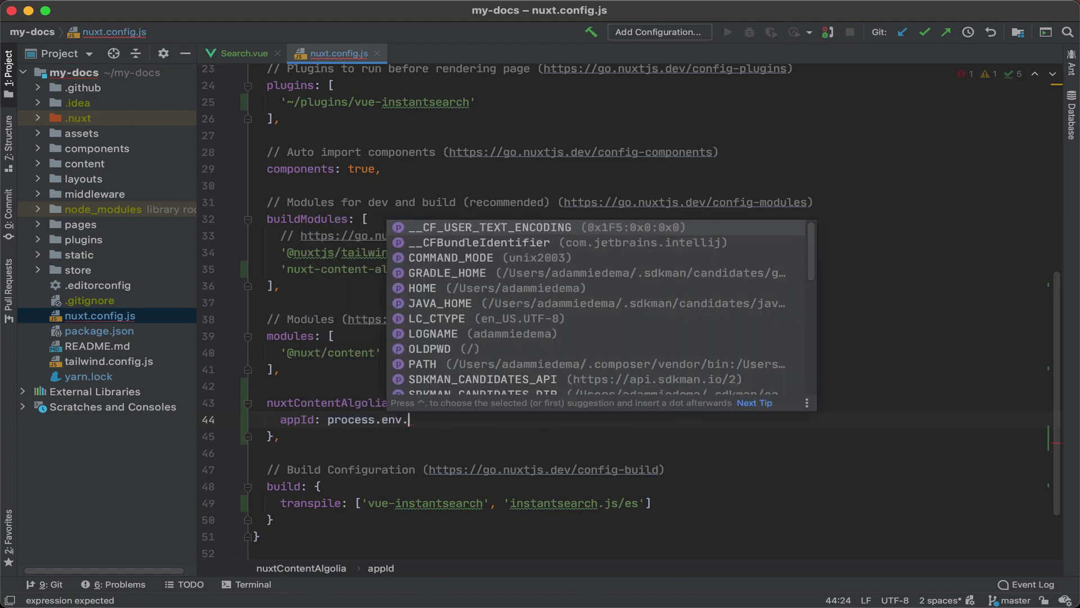
pyautogui.write('AL')
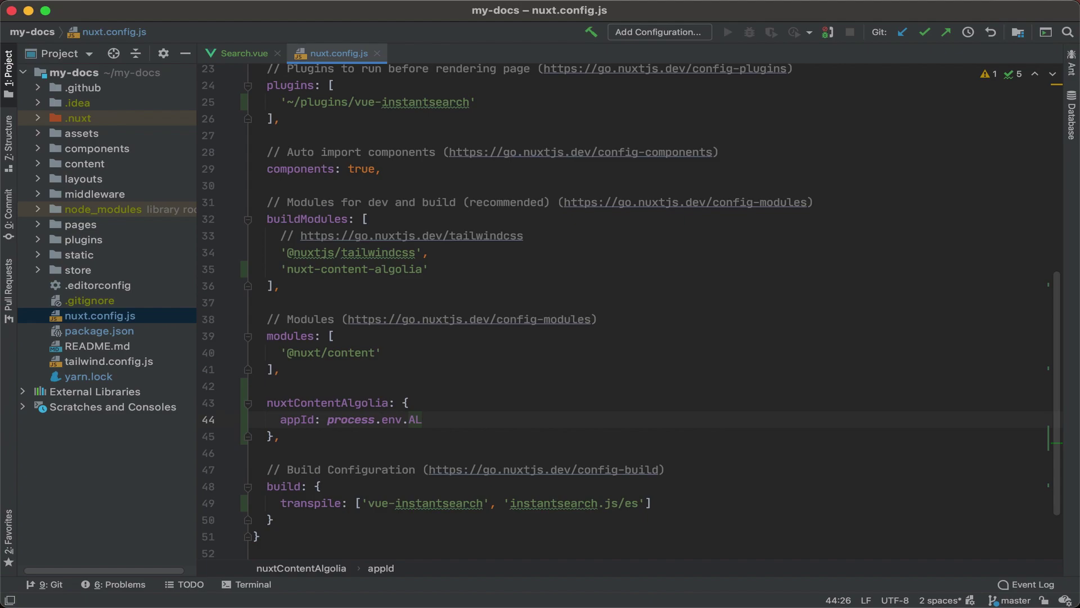
pyautogui.write('GOLIA_')
pyautogui.write('APP_')
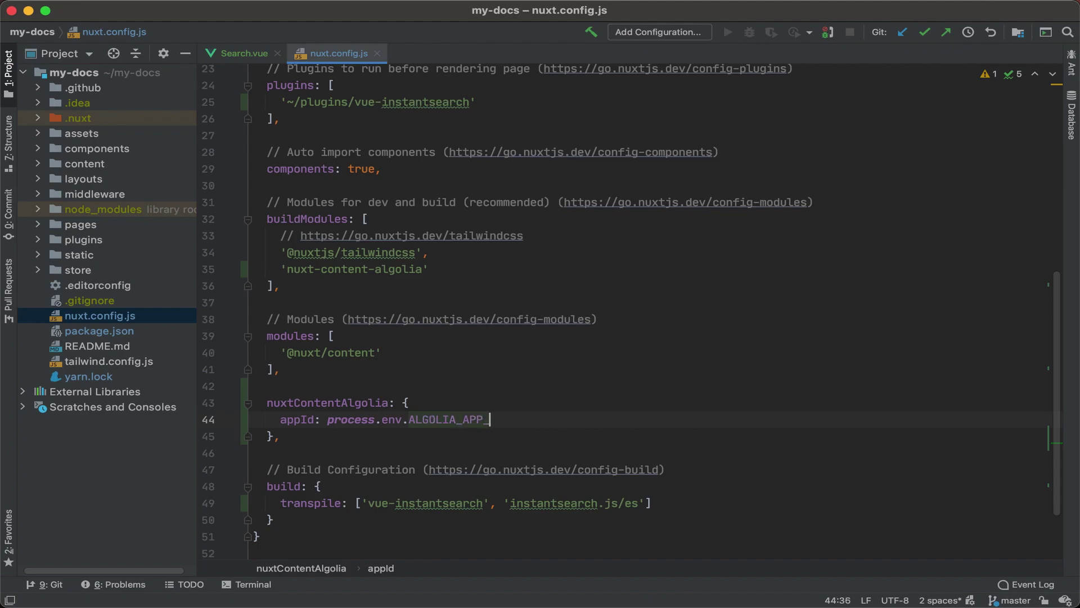
pyautogui.write('ID,')
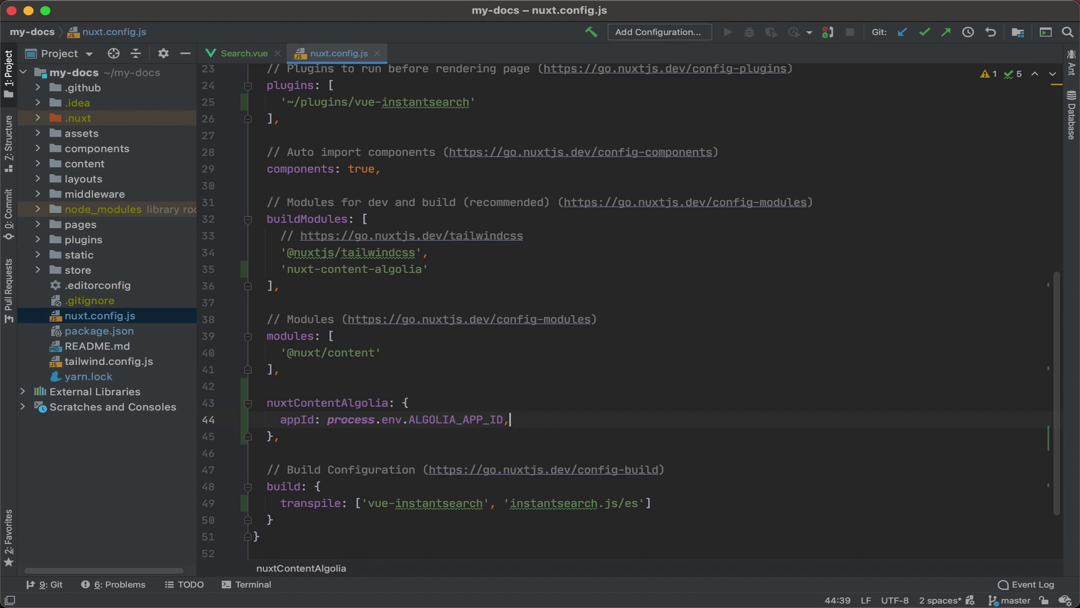
pyautogui.press('Return')
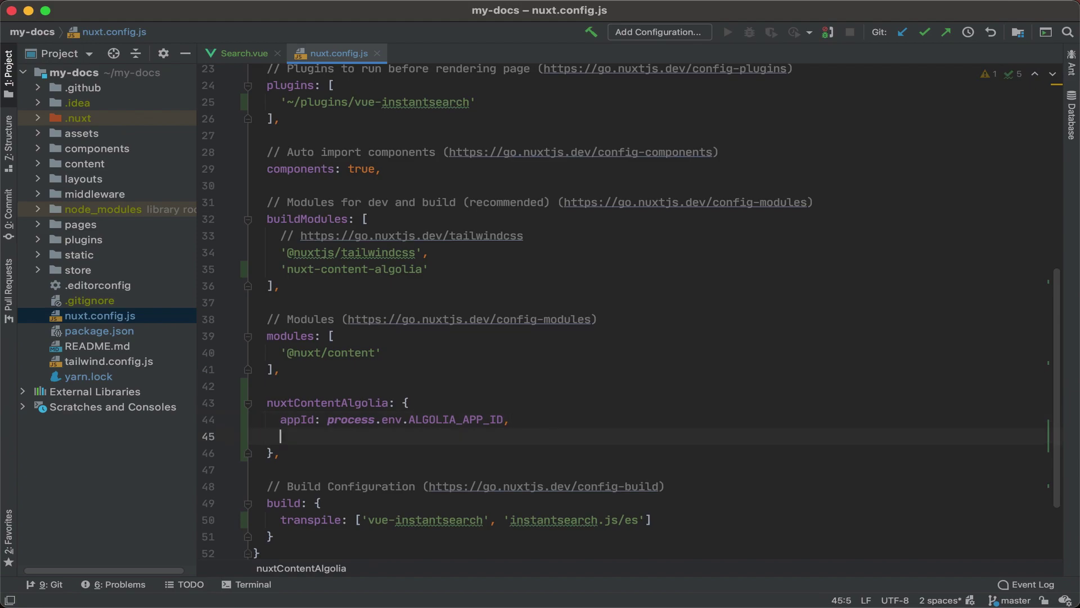
pyautogui.write('apiKey')
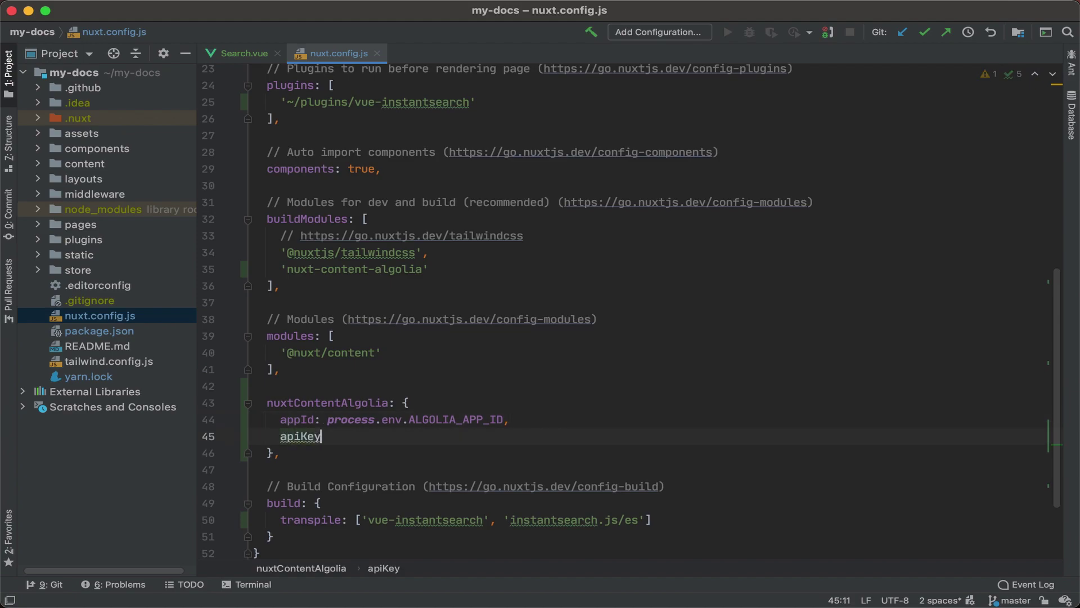
pyautogui.write(': pr')
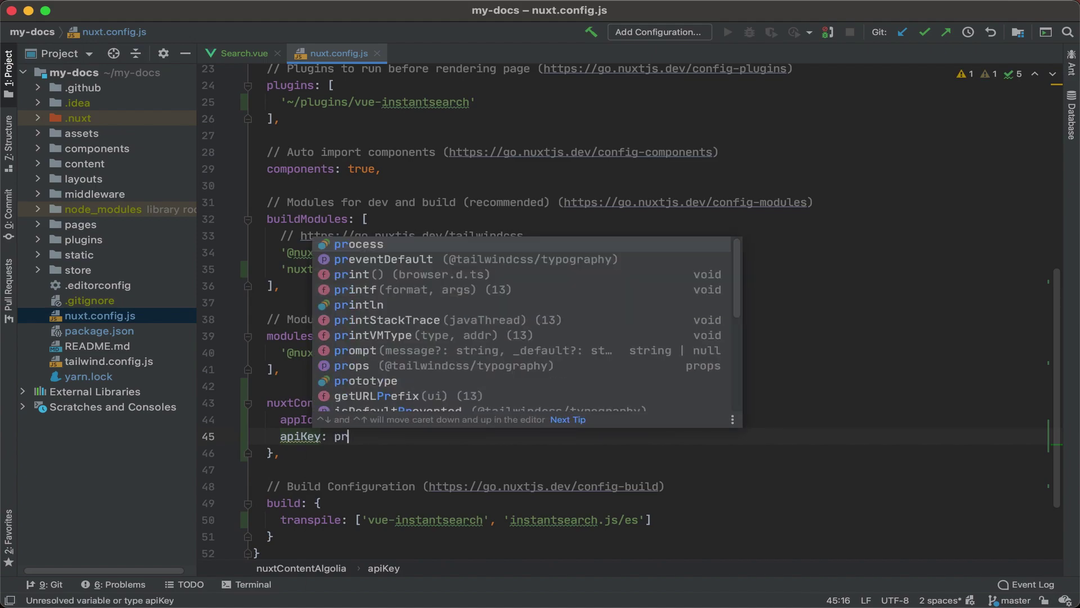
pyautogui.write('ocess.env.')
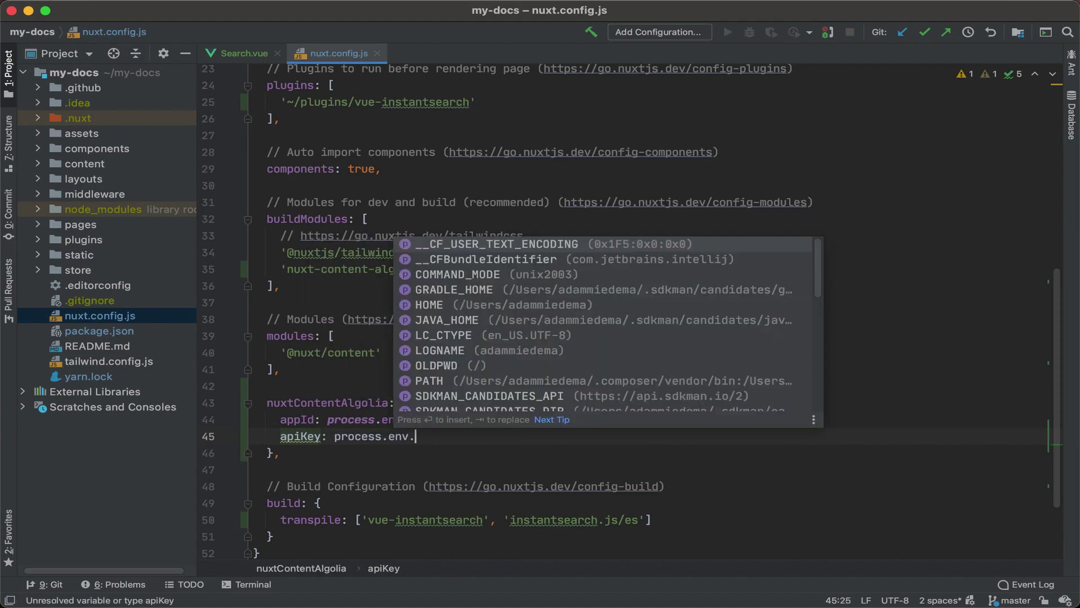
pyautogui.write('ALO')
pyautogui.press('BackSpace')
pyautogui.write('G')
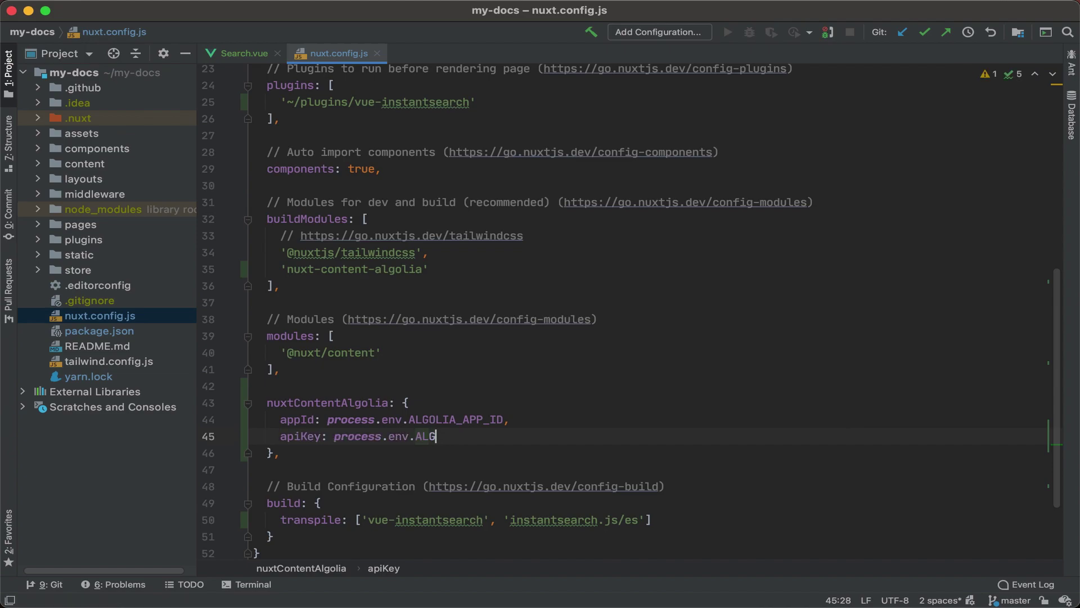
pyautogui.write('ILIA')
pyautogui.write('_API')
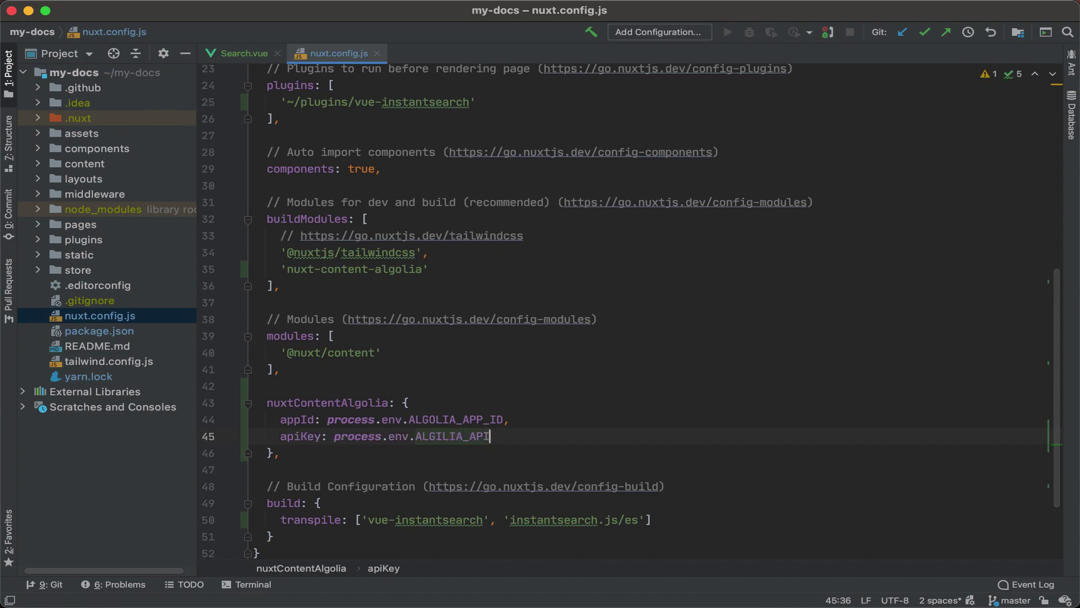
pyautogui.write('_K')
pyautogui.write('EY,')
pyautogui.press('Return')
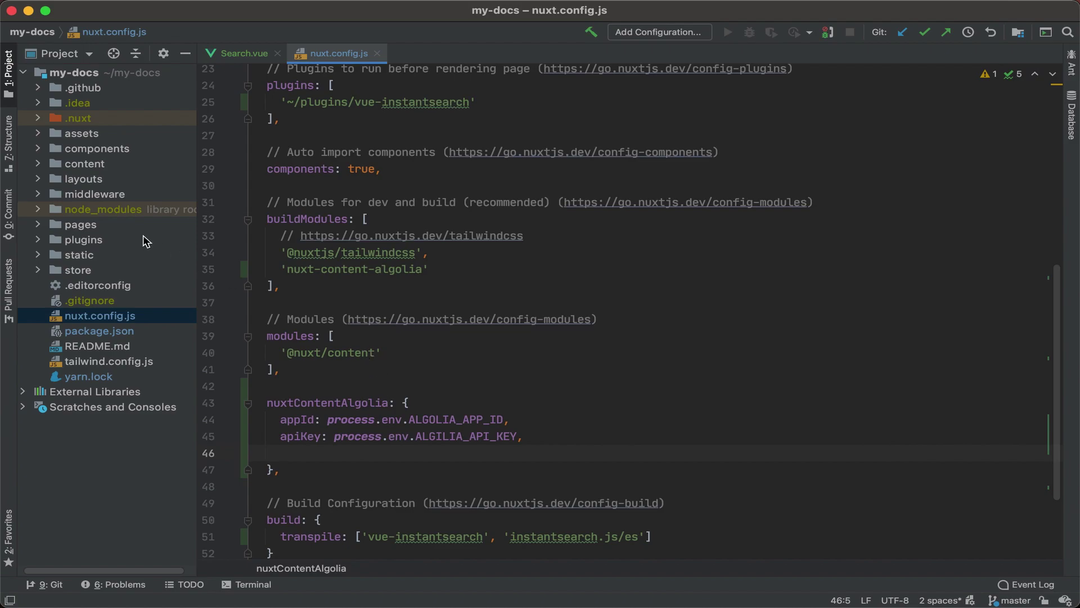
# - Expand the content folder to show the documentation folder, then return to line 46 in nuxt.config.js
pyautogui.click(38, 164)
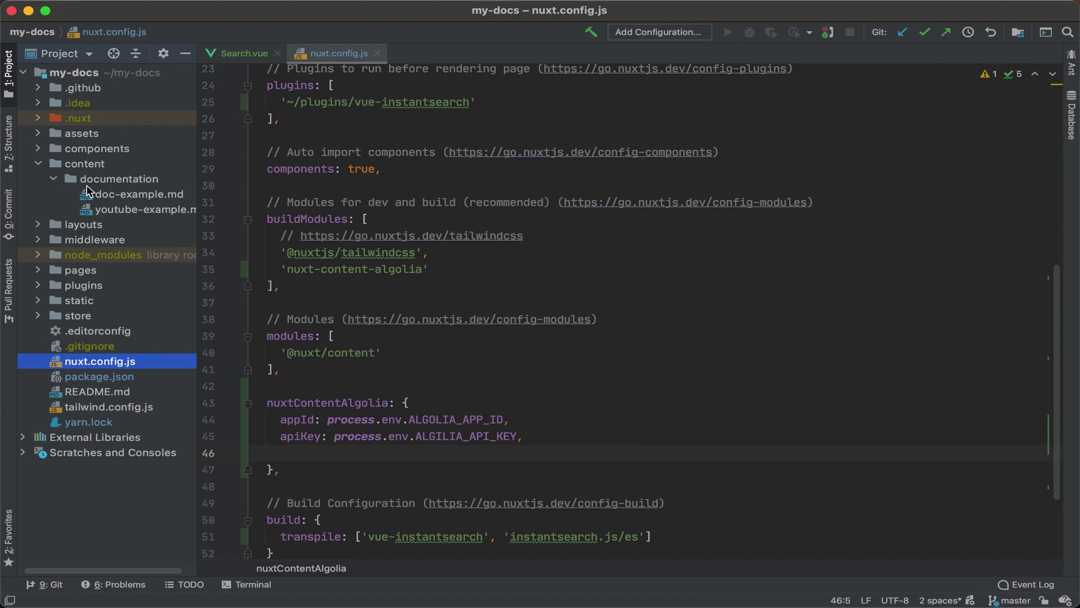
pyautogui.moveTo(329, 403)
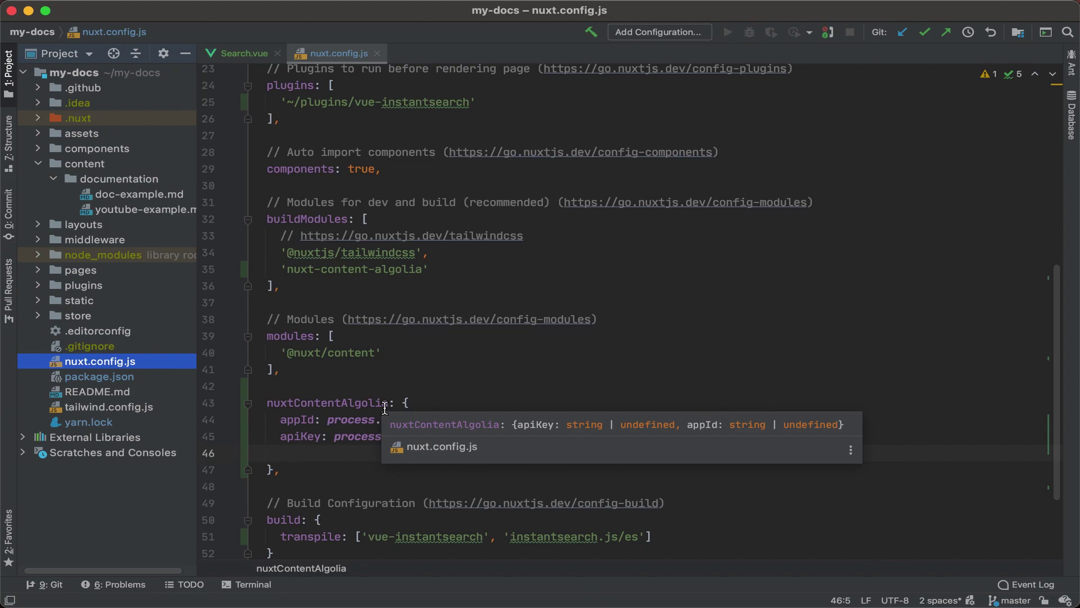
pyautogui.click(343, 452)
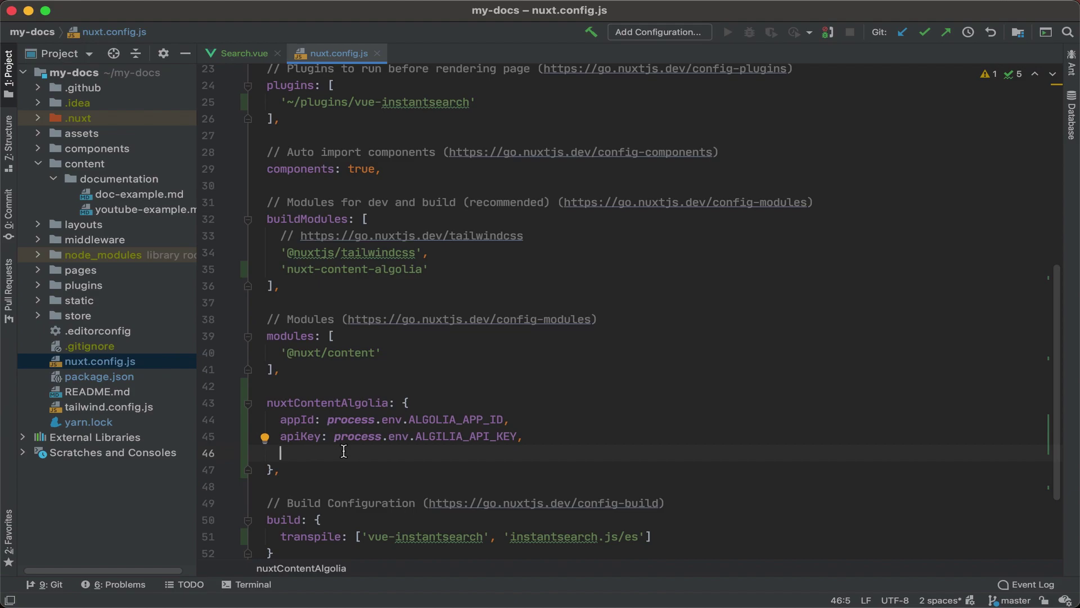
pyautogui.write('paths: {')
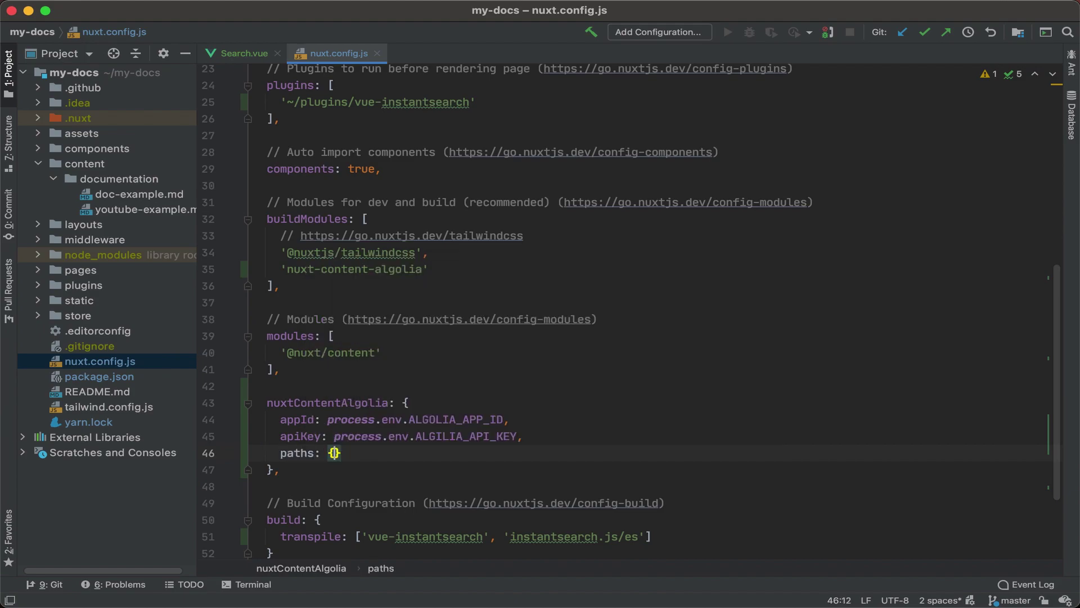
# - Add a paths array holding one object with name 'documentation' and index 'docs'
pyautogui.press('Return')
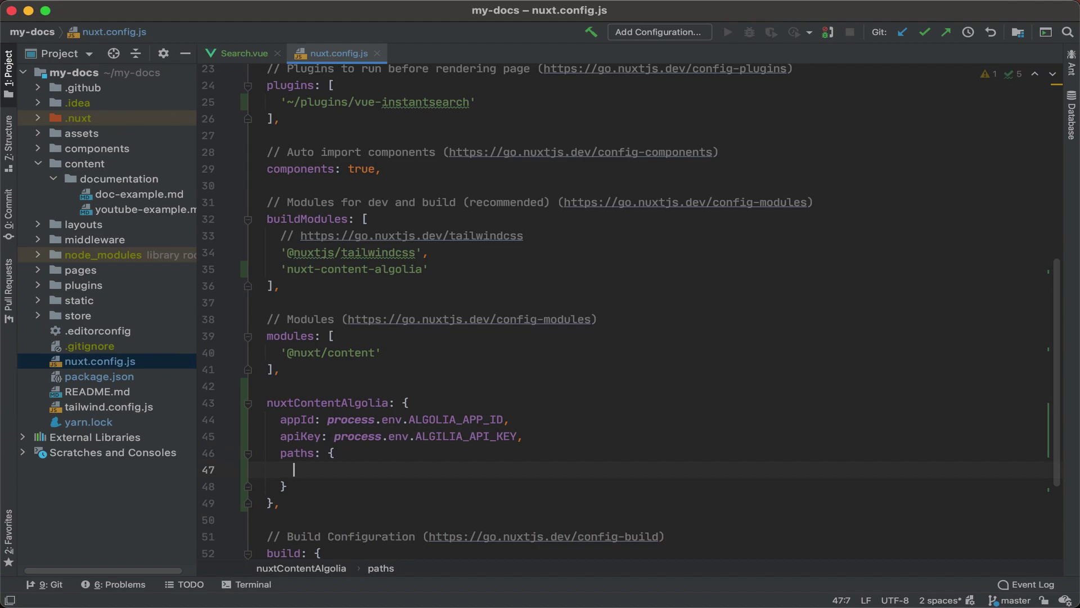
pyautogui.hotkey('ctrl', 'z')
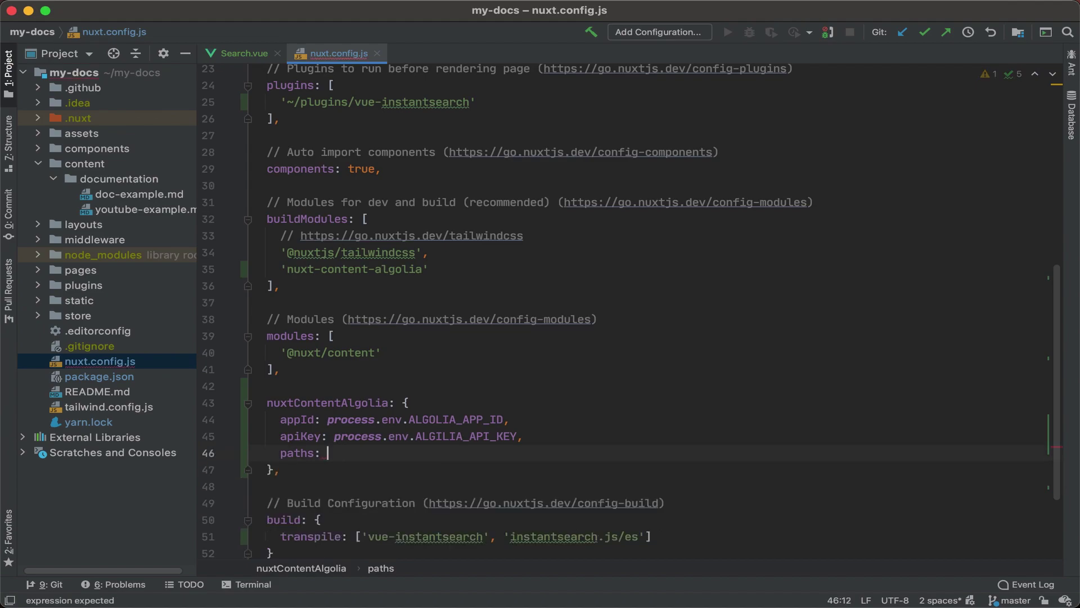
pyautogui.write('[')
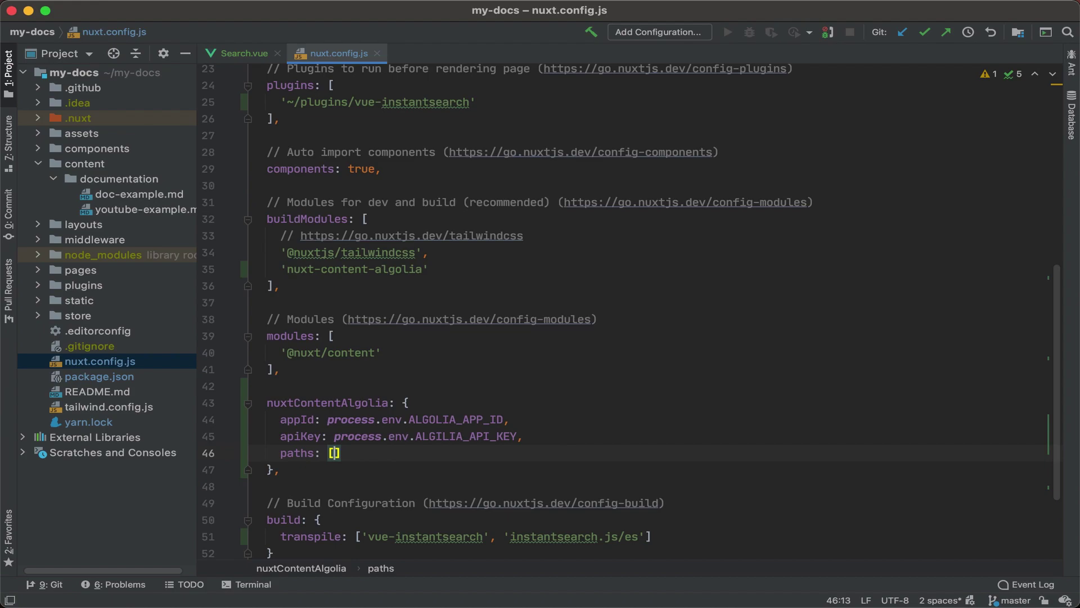
pyautogui.press('Return')
pyautogui.write('{')
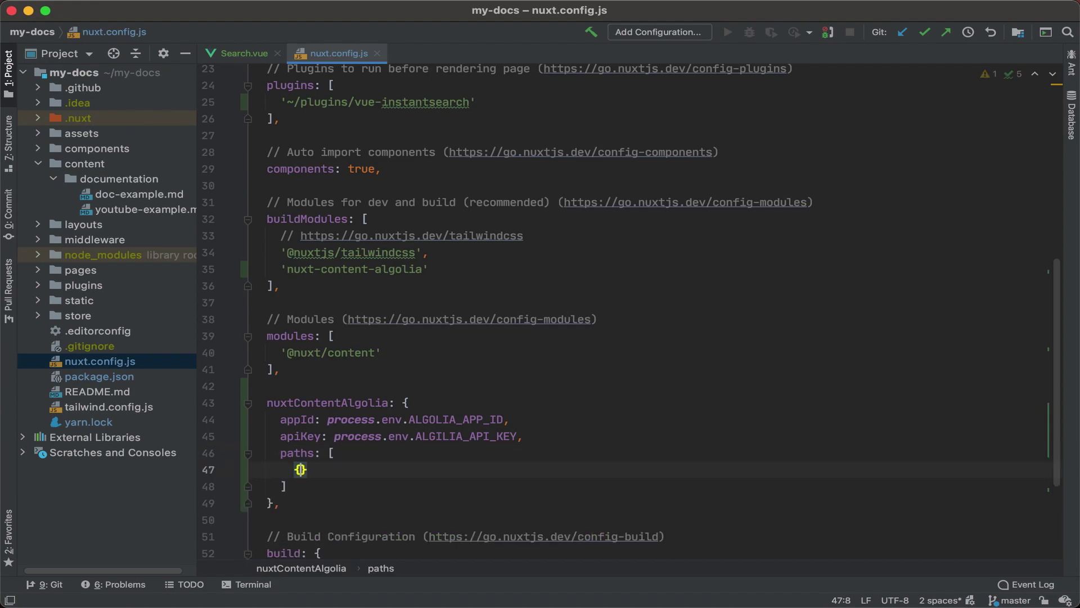
pyautogui.press('Return')
pyautogui.write('name:')
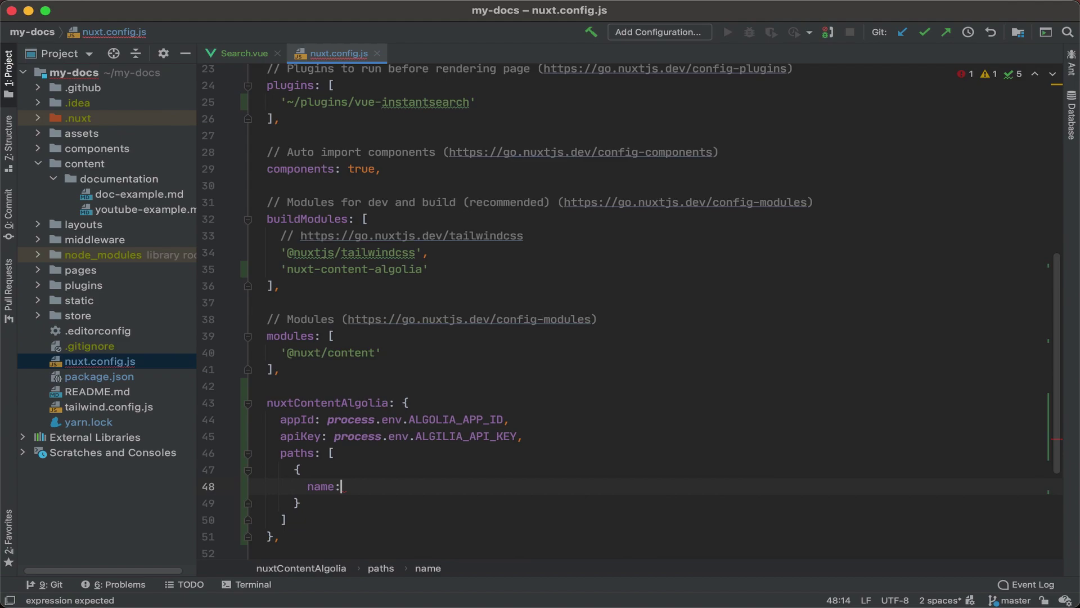
pyautogui.write(" 'doc")
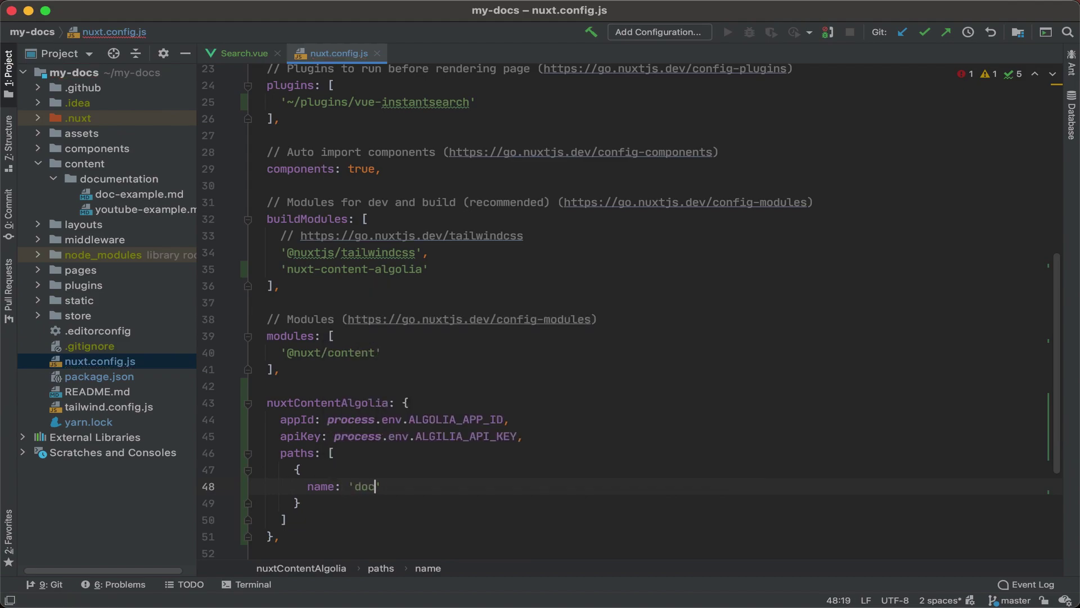
pyautogui.write('umentation')
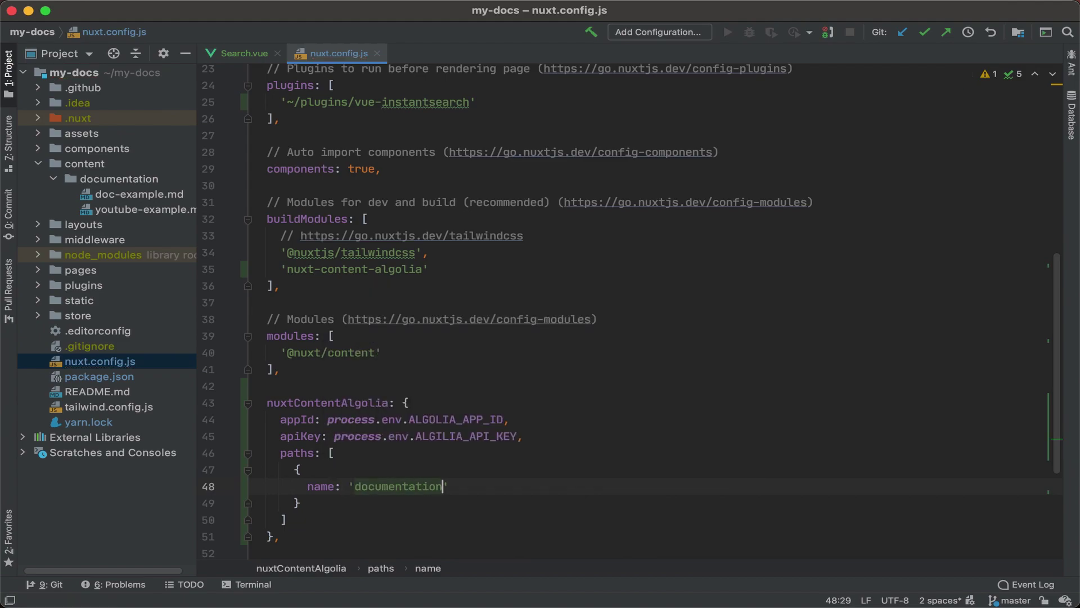
pyautogui.write("',")
pyautogui.press('Return')
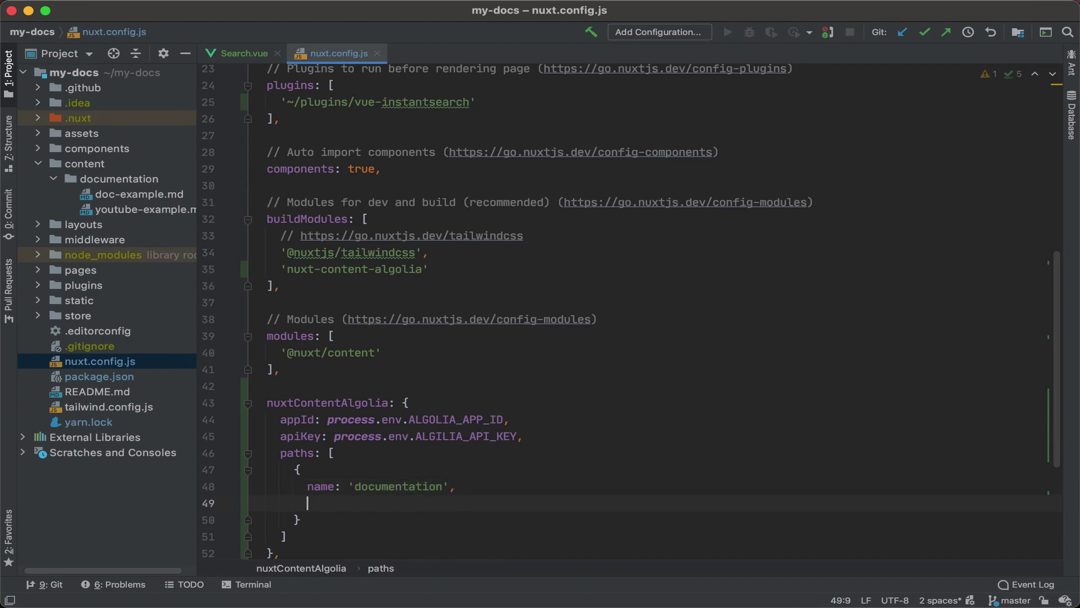
pyautogui.write('index: ')
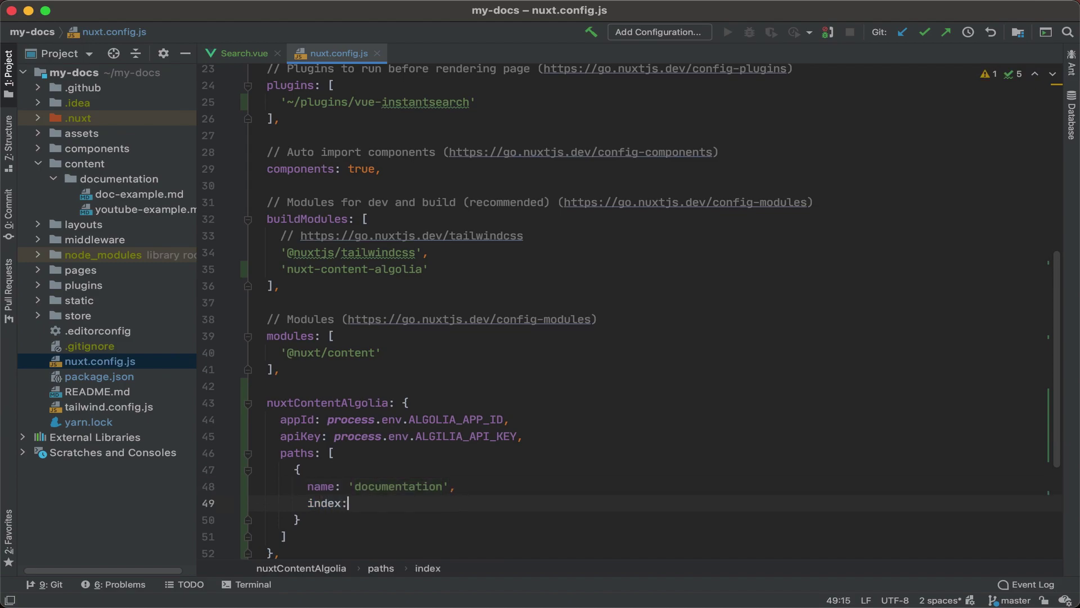
pyautogui.write("'docs")
pyautogui.write(',')
# - Add fields ['title', 'description', 'bodyPlainText'] below the 'docs' index in the documentation entry
pyautogui.press('Return')
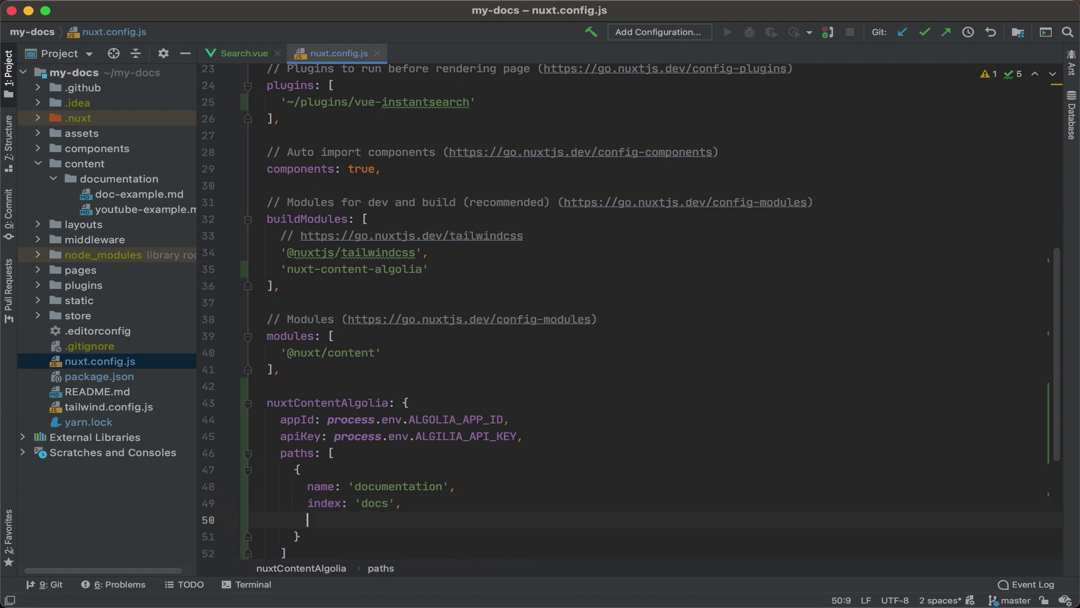
pyautogui.write('fields:')
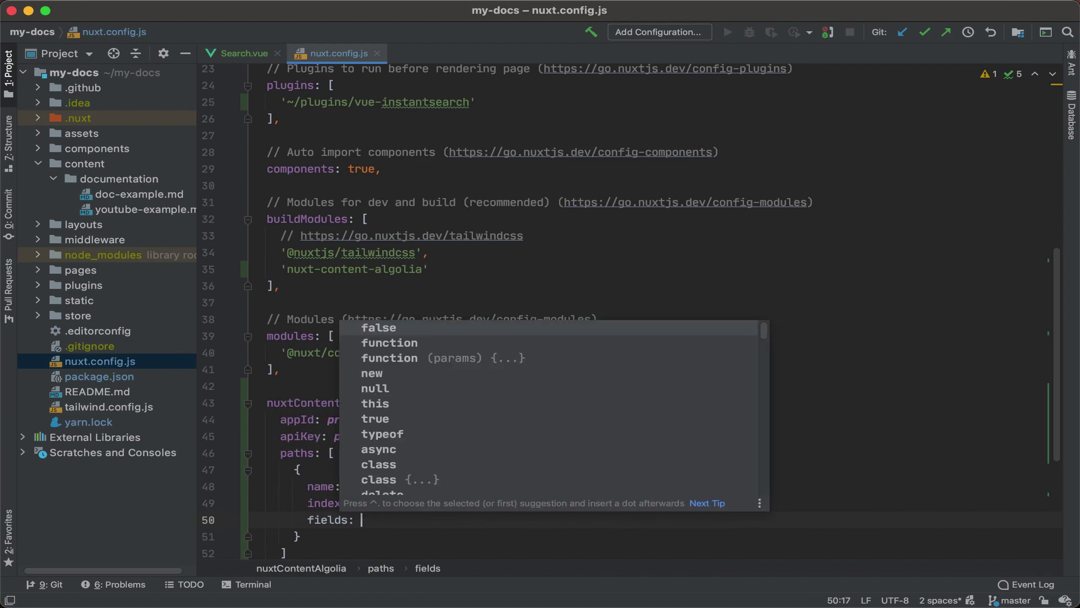
pyautogui.press('Escape')
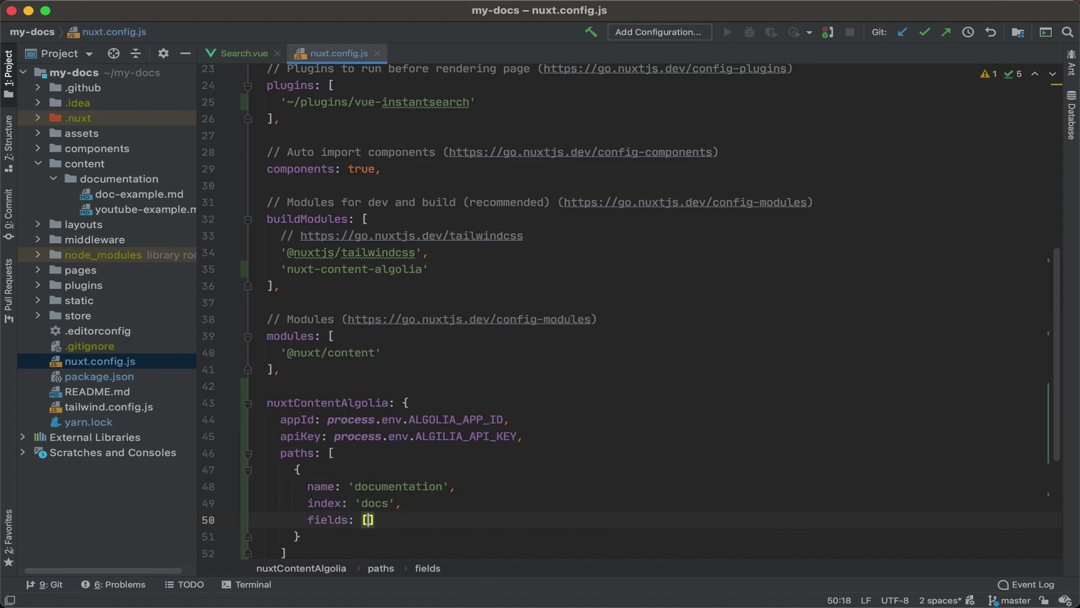
pyautogui.write("['tit;e")
pyautogui.press('BackSpace')
pyautogui.press('BackSpace')
pyautogui.write("le',")
pyautogui.write(" 'descript")
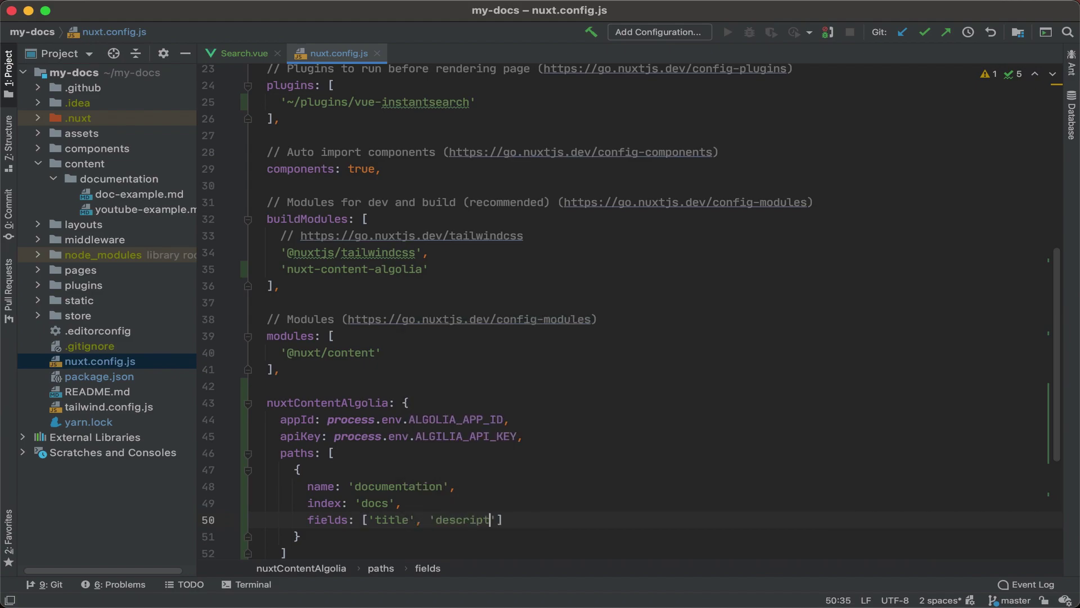
pyautogui.write("ion'")
pyautogui.write(', ')
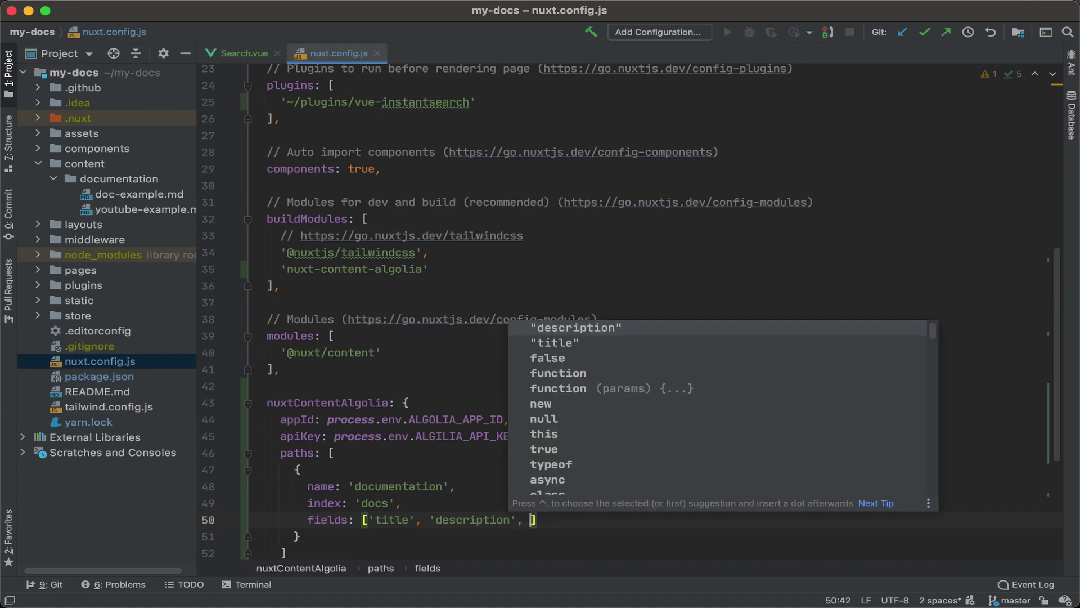
pyautogui.write("'")
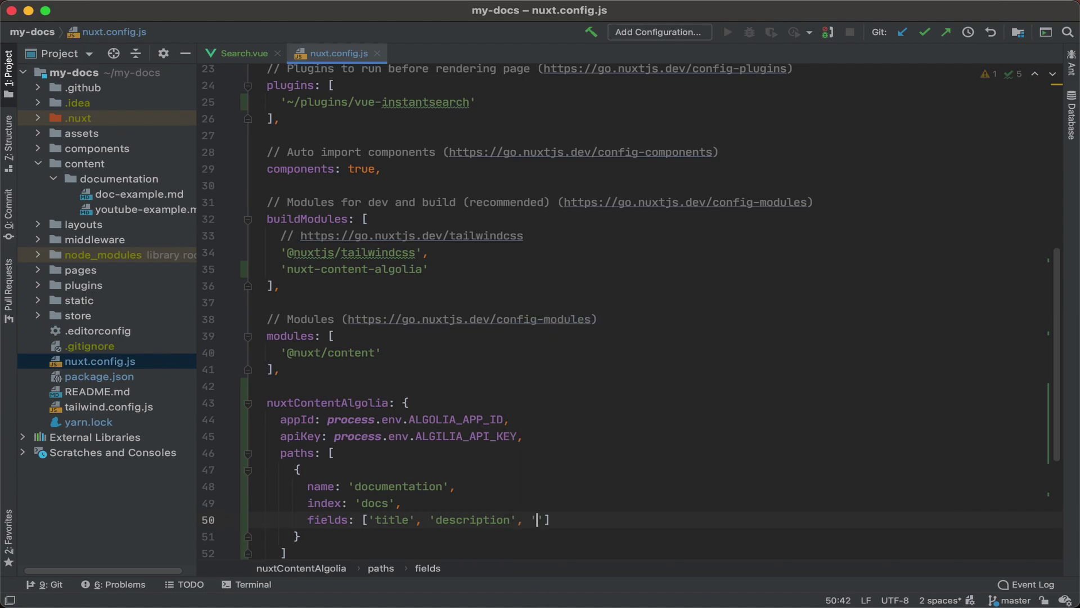
pyautogui.write('bodyPlainText')
pyautogui.scroll(-5, 384, 460)
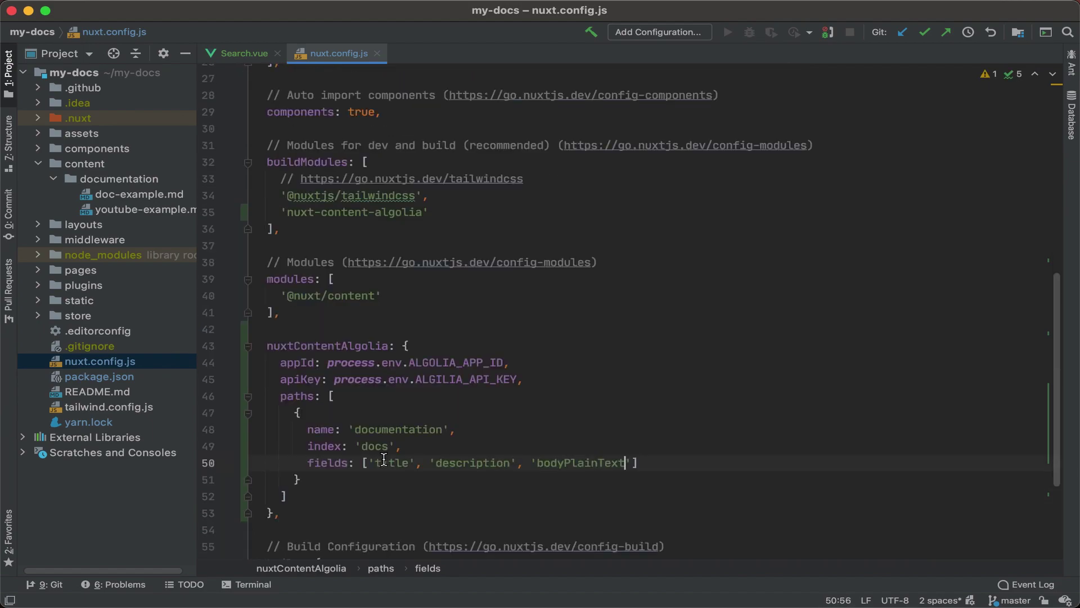
pyautogui.scroll(-1, 384, 459)
# - Correct the third field from 'body' to 'bodyPlainText', then move down to the build block
pyautogui.doubleClick(577, 432)
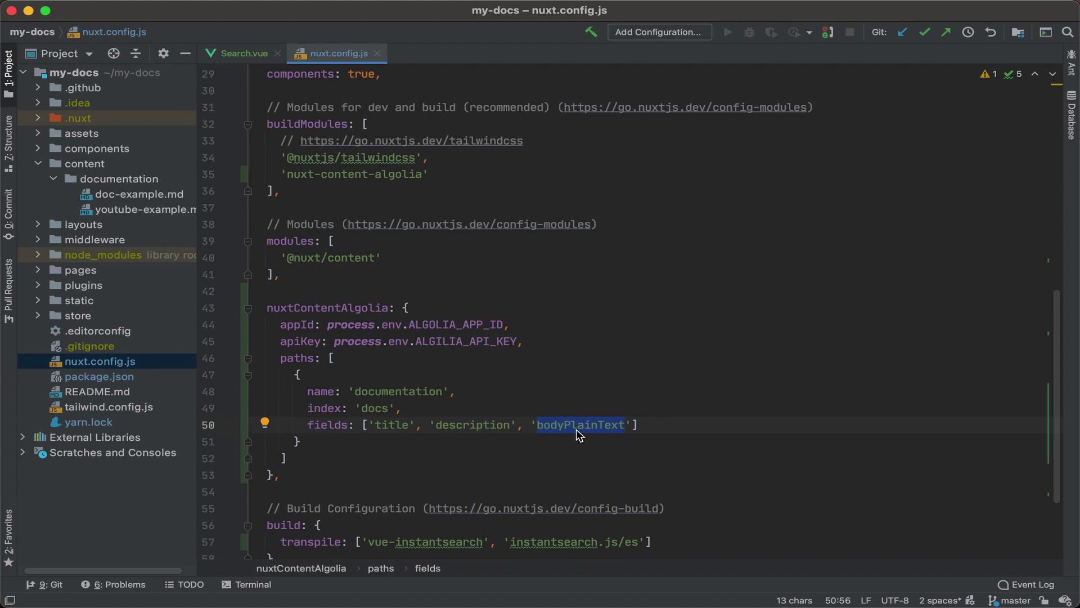
pyautogui.write('bo')
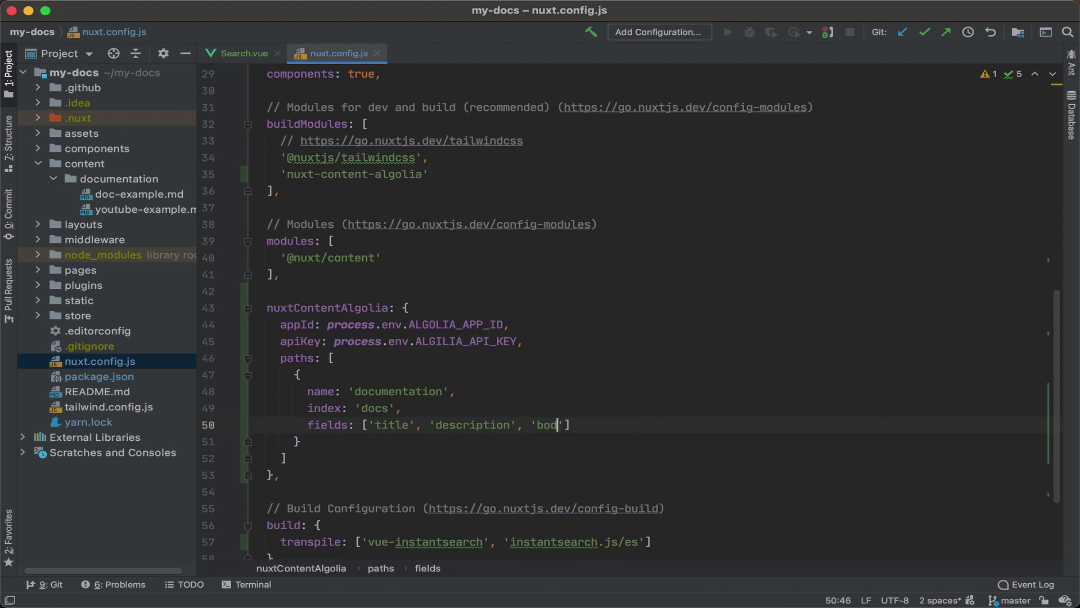
pyautogui.write('dyP')
pyautogui.write('lain')
pyautogui.write('Text')
pyautogui.scroll(-5, 633, 313)
pyautogui.scroll(-2, 633, 312)
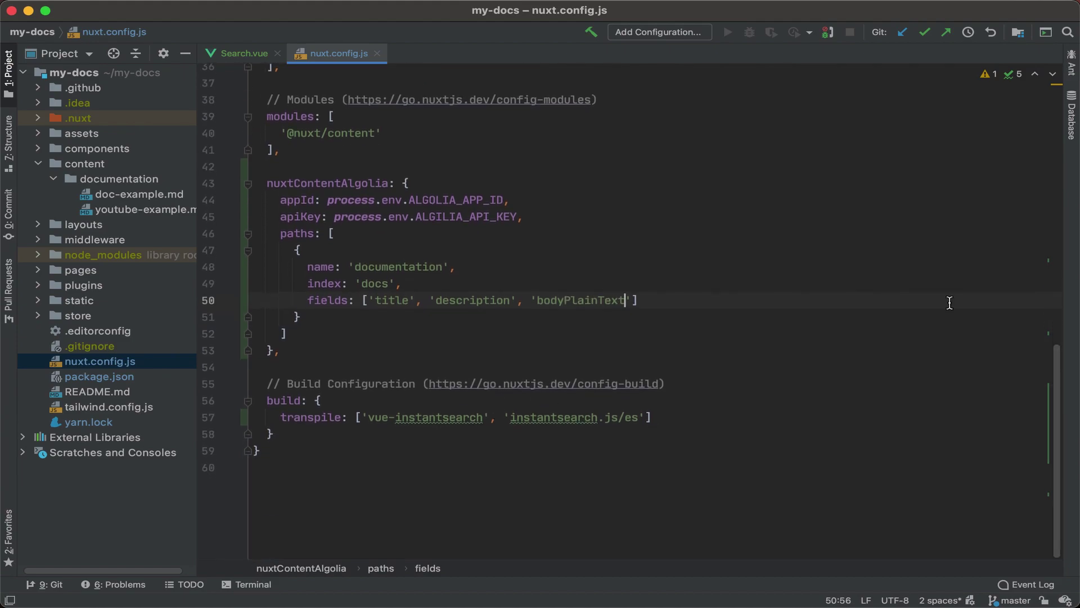
pyautogui.press('Down')
pyautogui.press('Down')
pyautogui.press('Down')
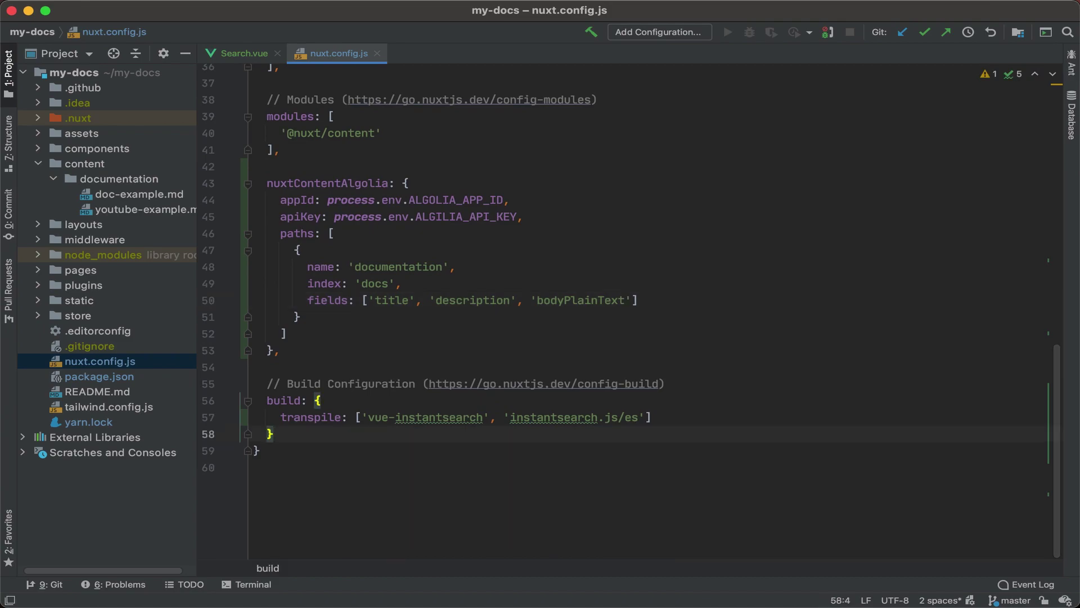
pyautogui.write(',')
# - Add a hooks block with an empty 'content:file:beforeInsert' arrow function taking document
pyautogui.press('Return')
pyautogui.write('hook')
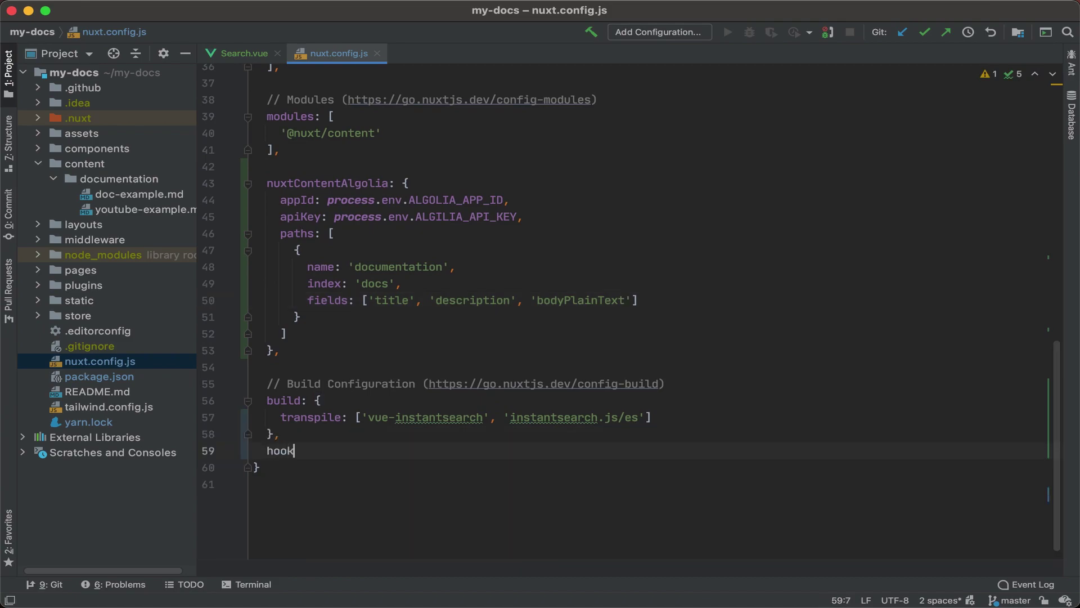
pyautogui.write('s: {')
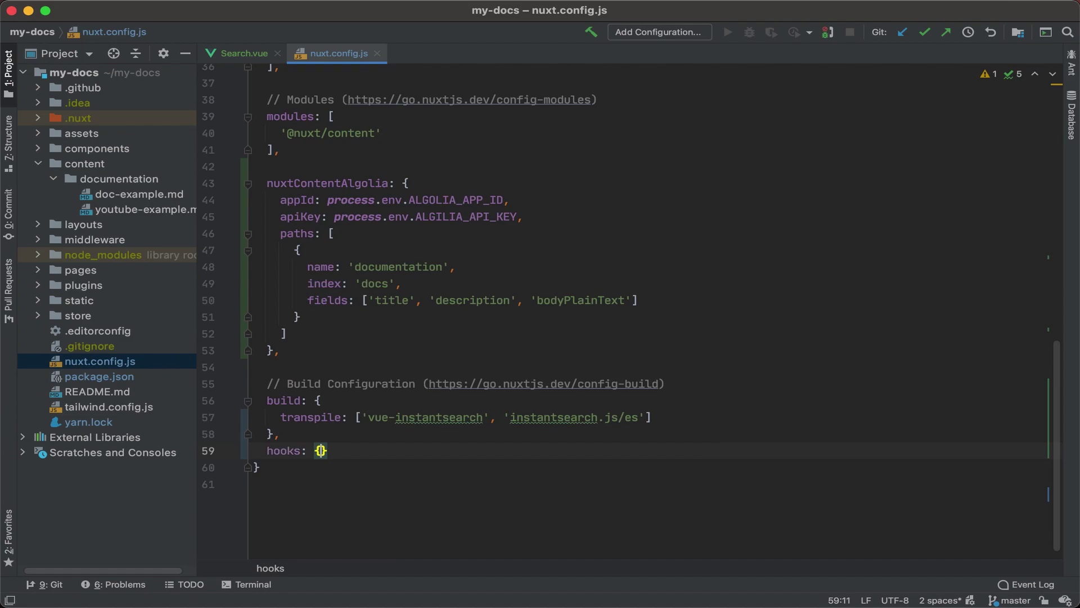
pyautogui.press('Return')
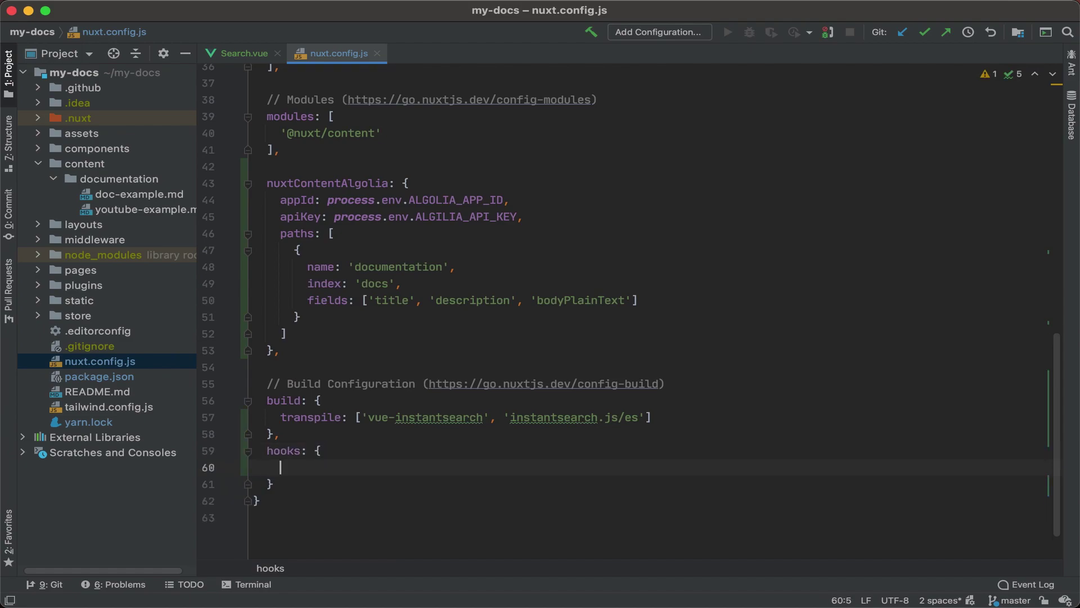
pyautogui.write("'content")
pyautogui.write(':file:')
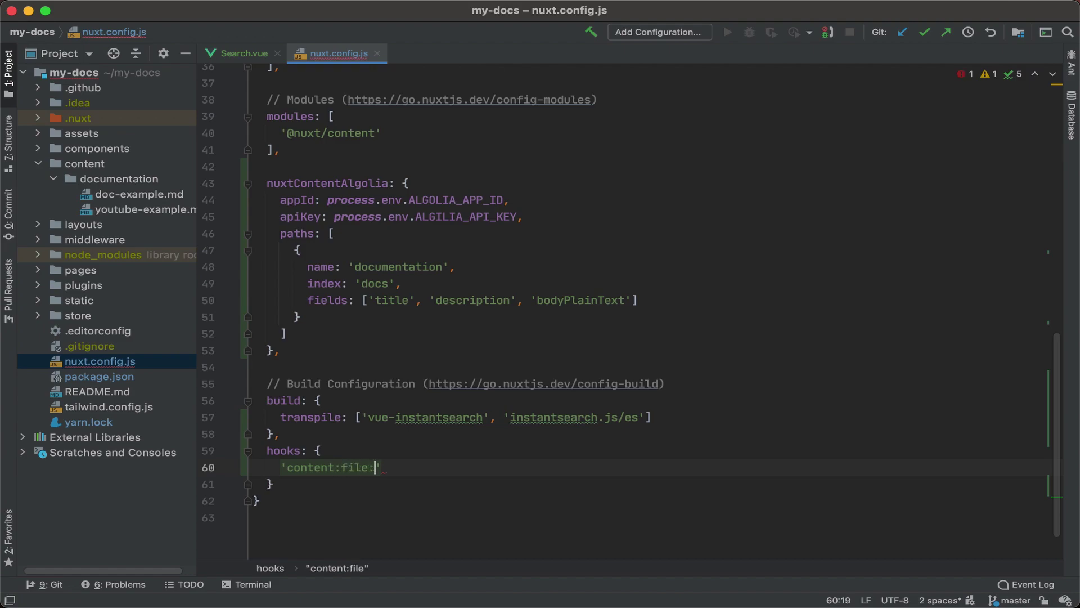
pyautogui.write('befo')
pyautogui.write('reInste')
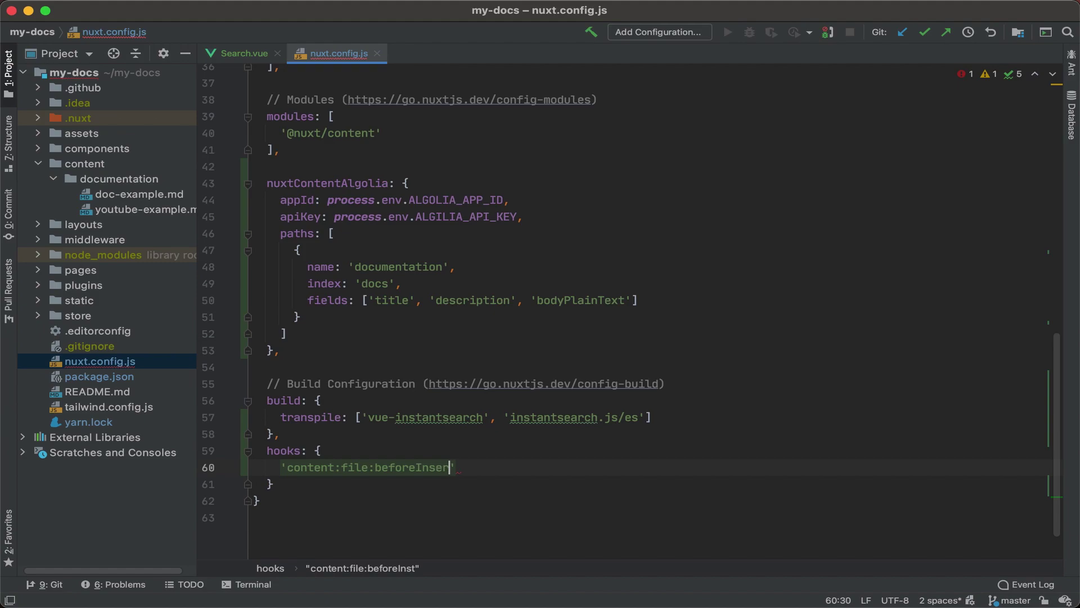
pyautogui.write("rt': ")
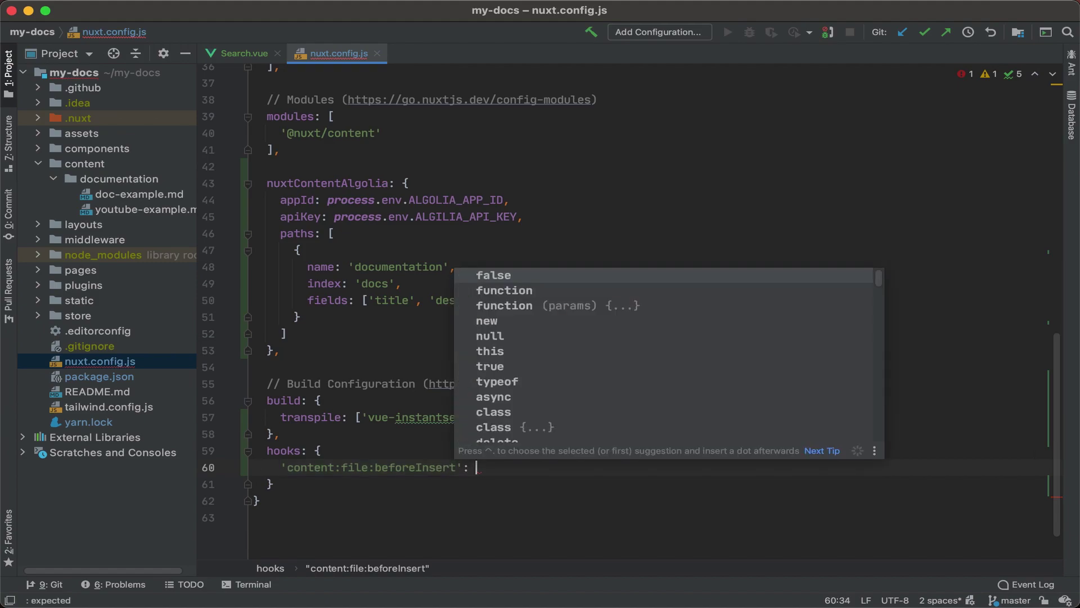
pyautogui.write('(doc')
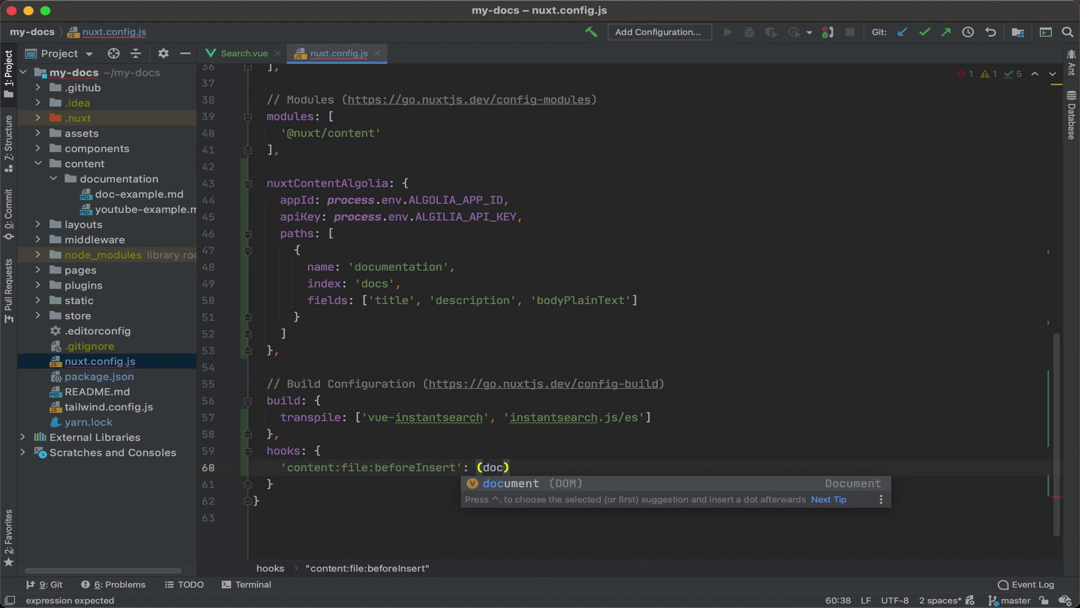
pyautogui.press('Return')
pyautogui.write(')')
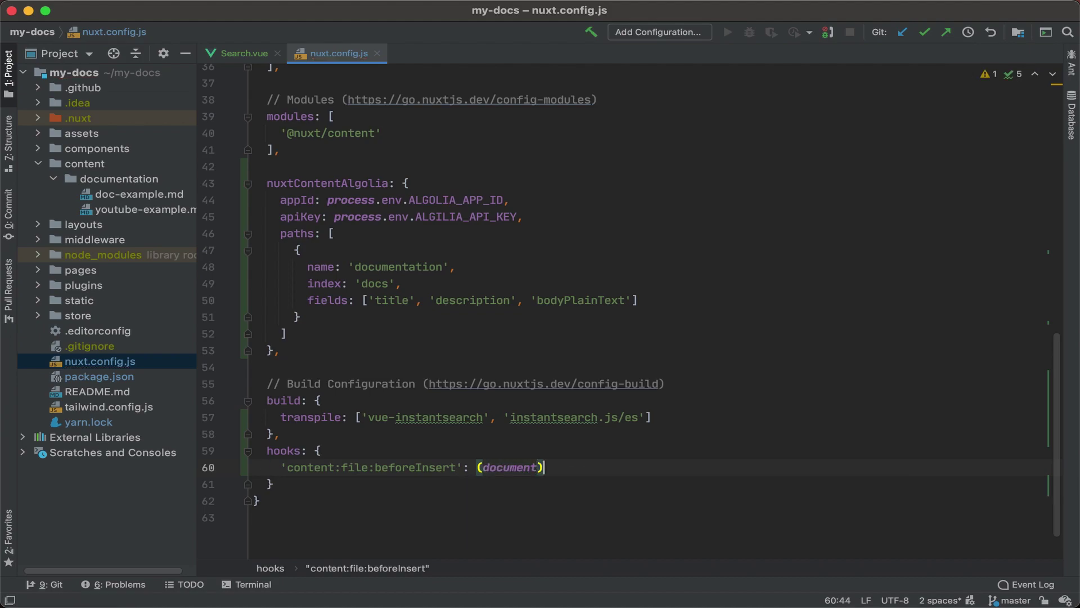
pyautogui.write(' => ')
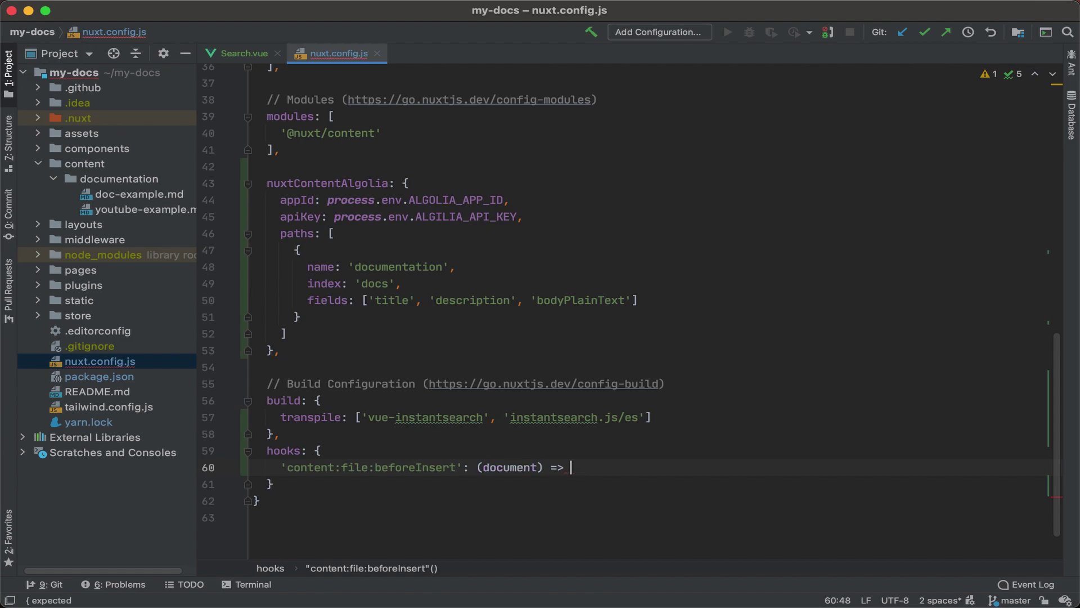
pyautogui.write('{')
pyautogui.press('Return')
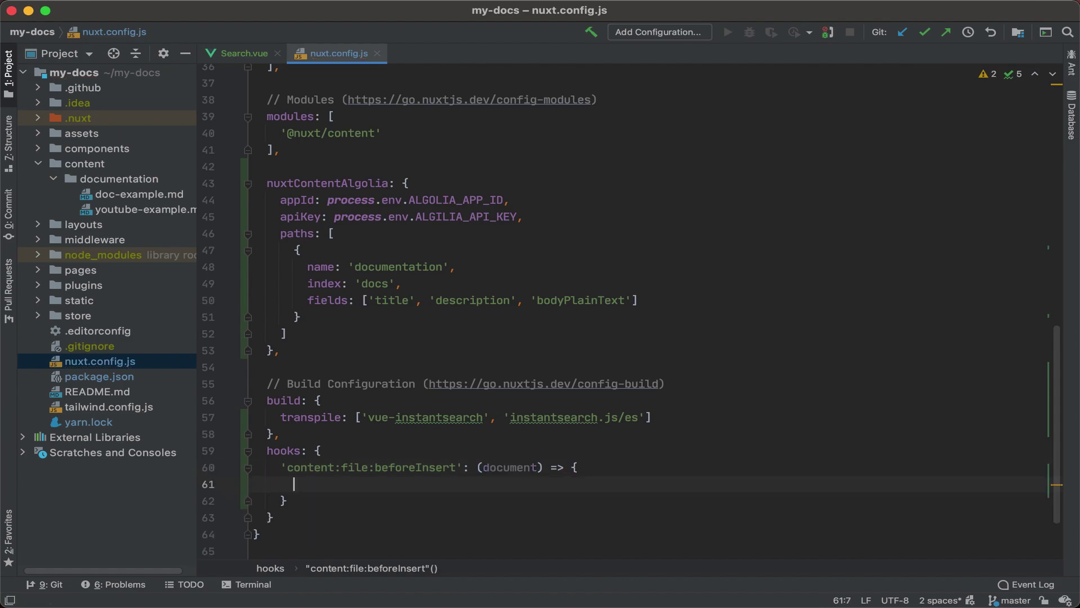
pyautogui.write('donst ')
pyautogui.write('removeMd ')
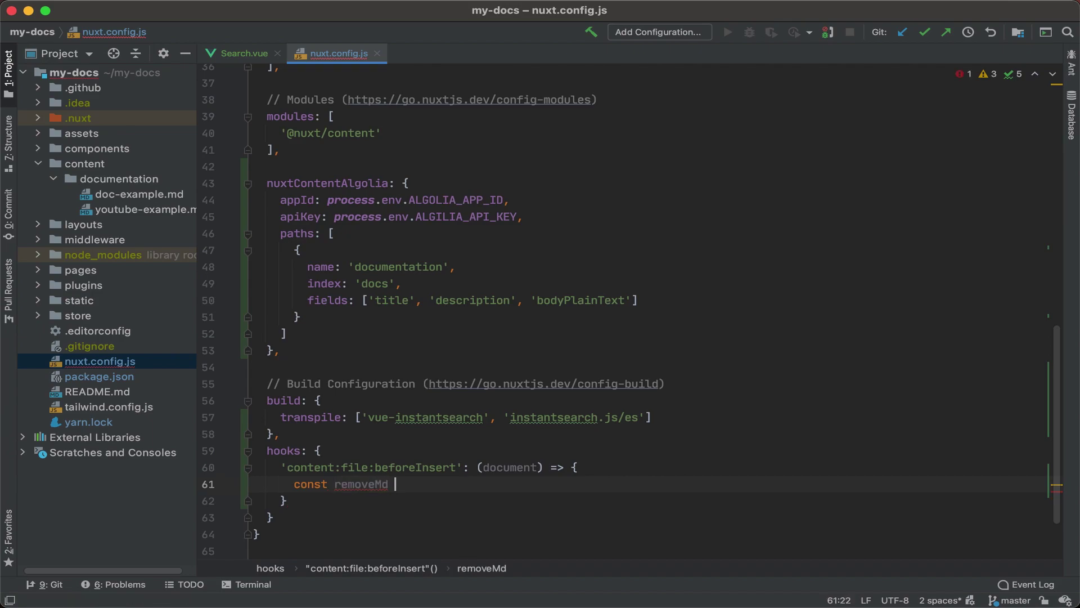
pyautogui.write('= requi')
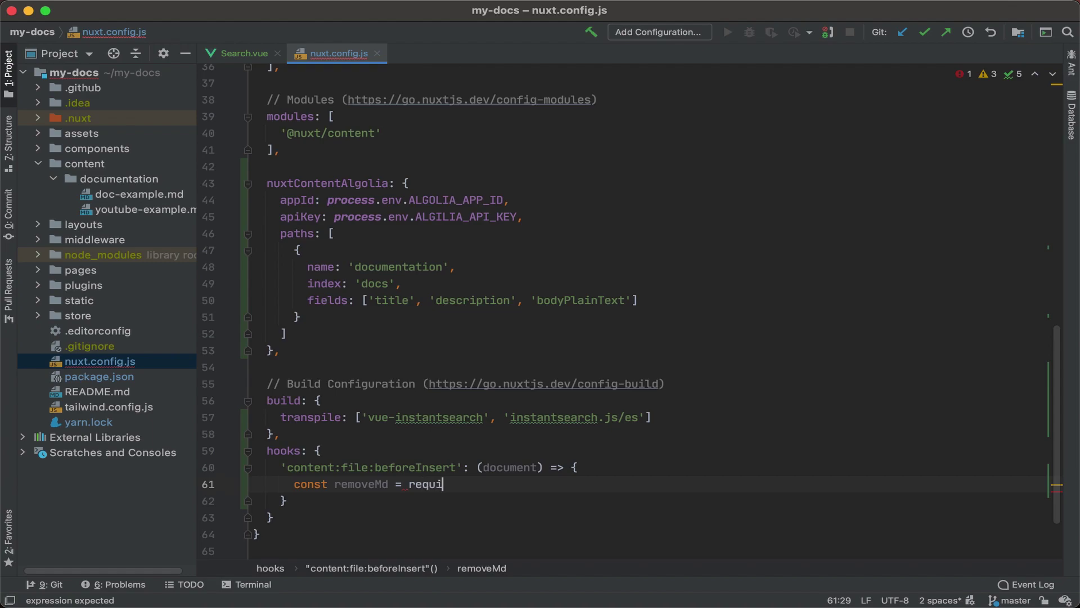
pyautogui.write('re(')
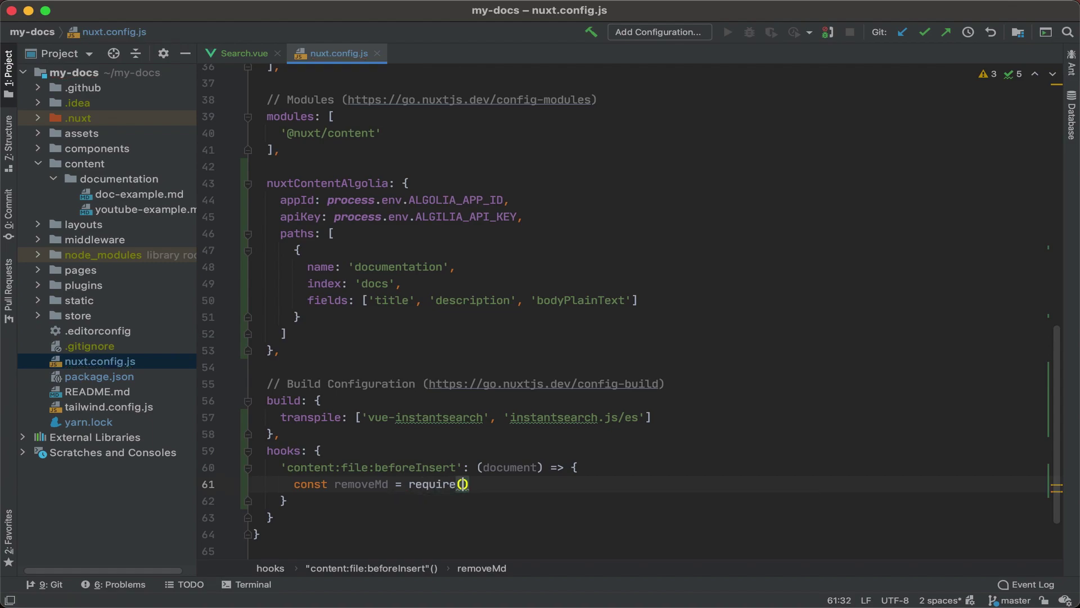
pyautogui.write("'remove-ma")
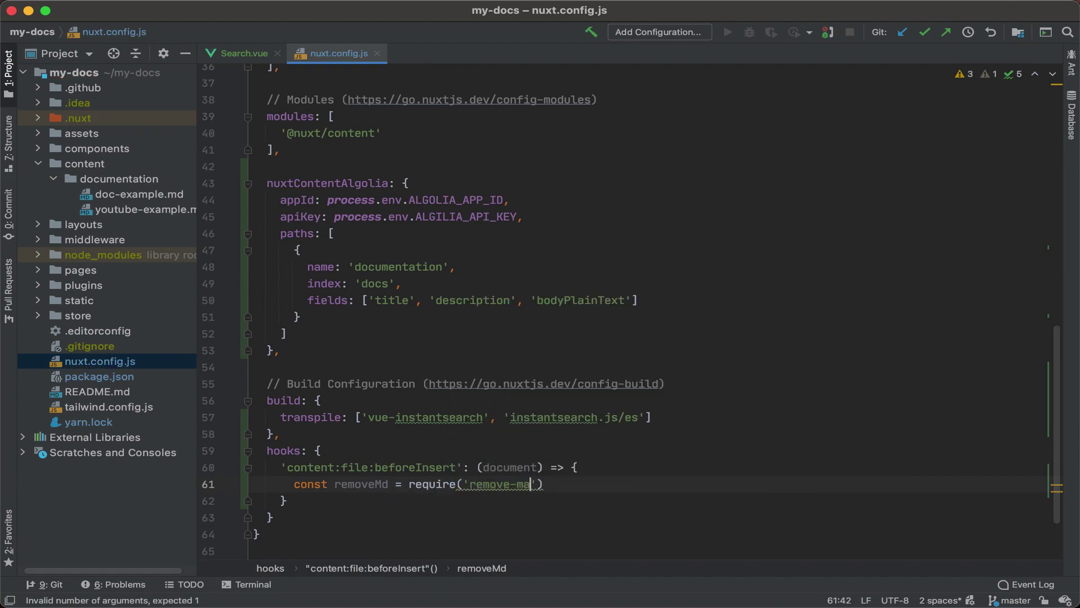
pyautogui.write('rkdown')
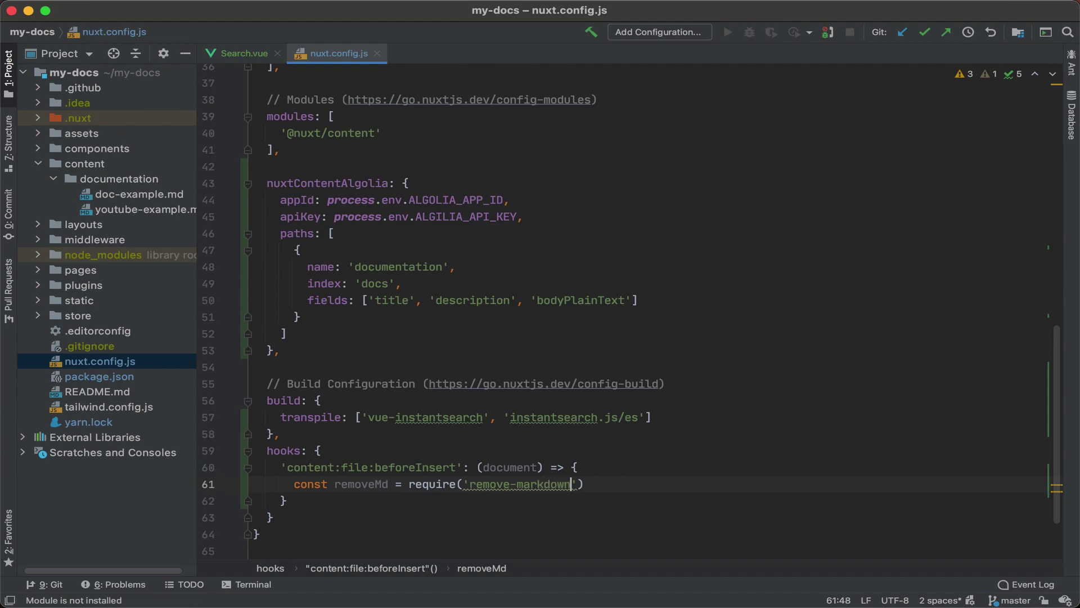
# - Require remove-markdown and, for md documents, set document.bodyPlainText = removeMd(document.text)
pyautogui.press('End')
pyautogui.write(';')
pyautogui.press('Return')
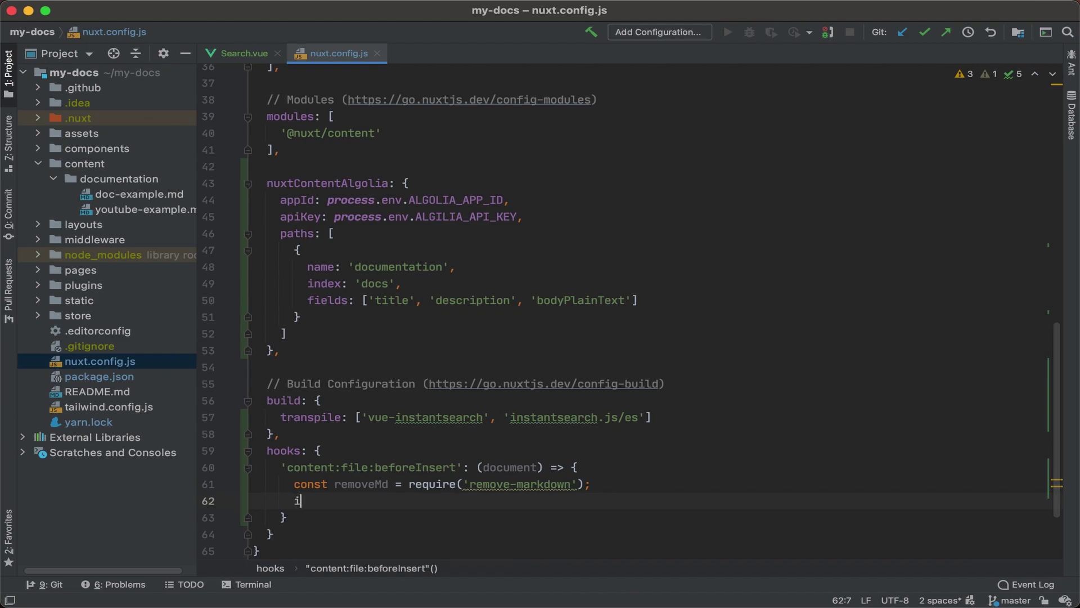
pyautogui.write('f (d')
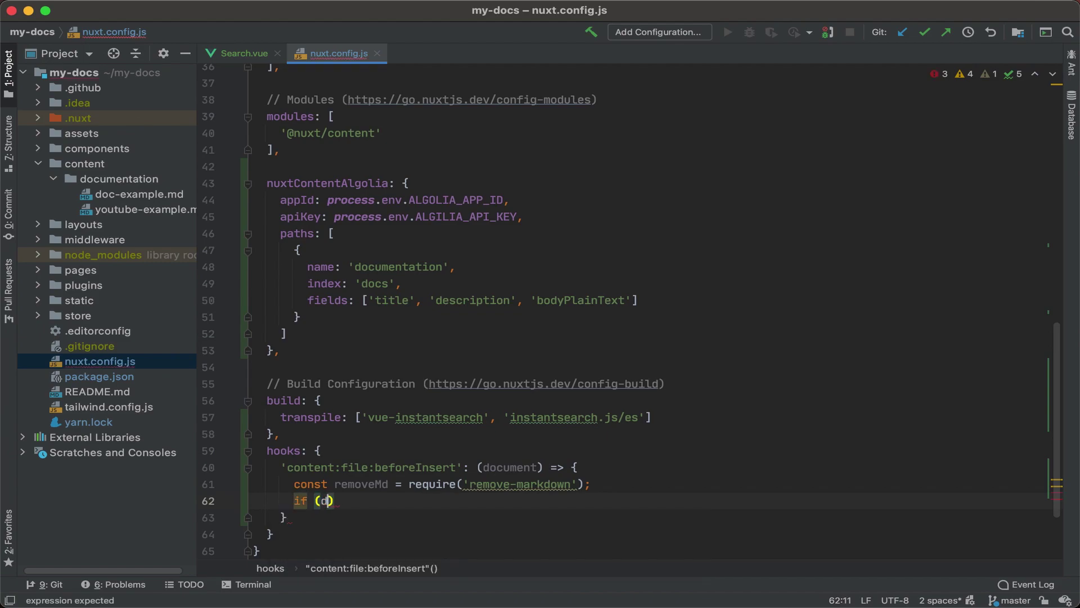
pyautogui.write('ocu')
pyautogui.press('Return')
pyautogui.write('.e')
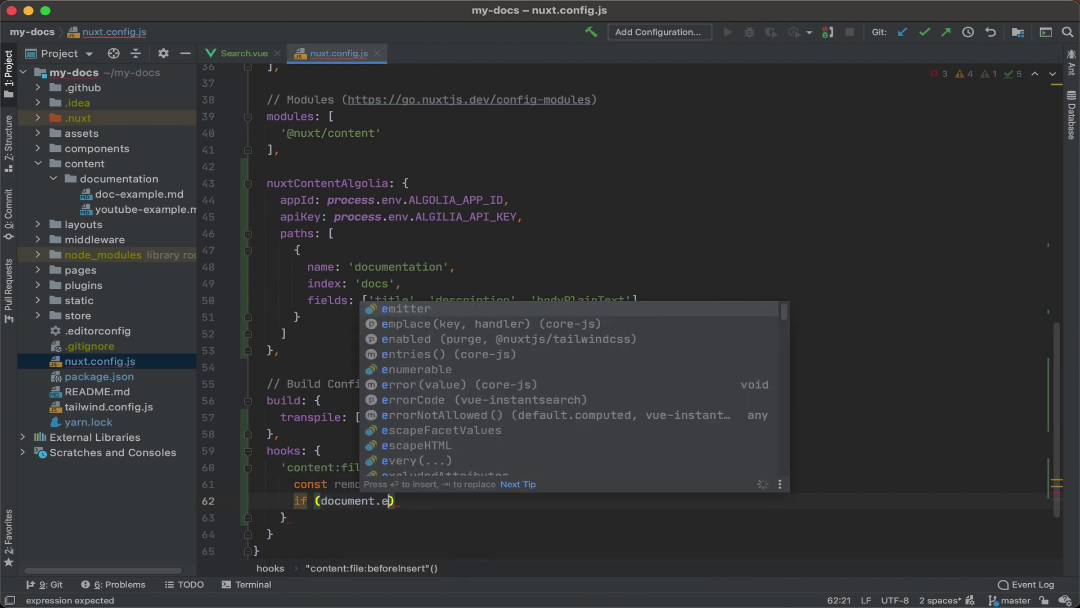
pyautogui.write('xte')
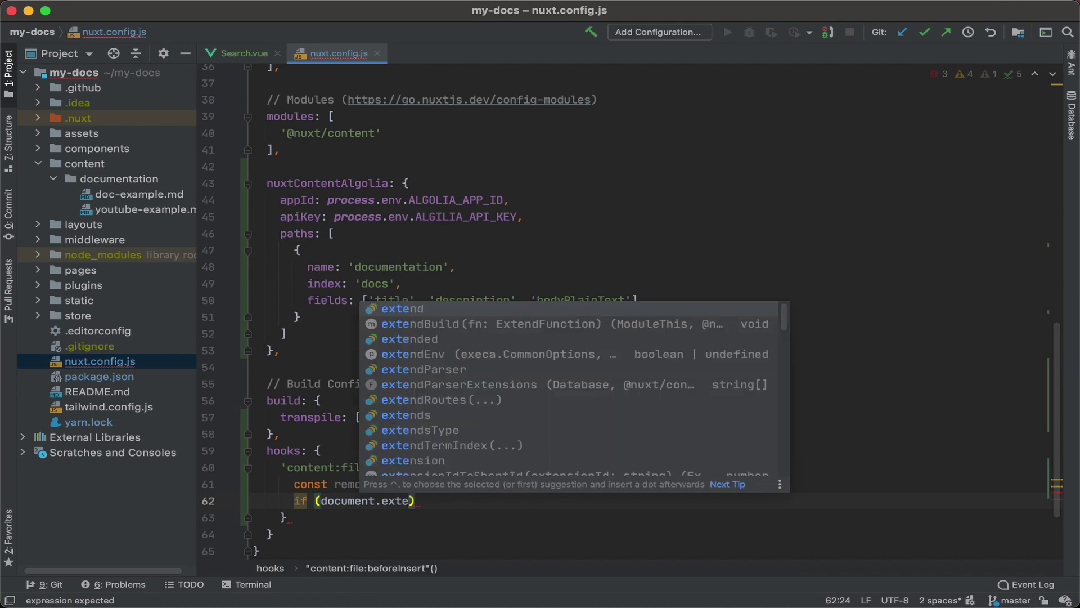
pyautogui.write('nsion')
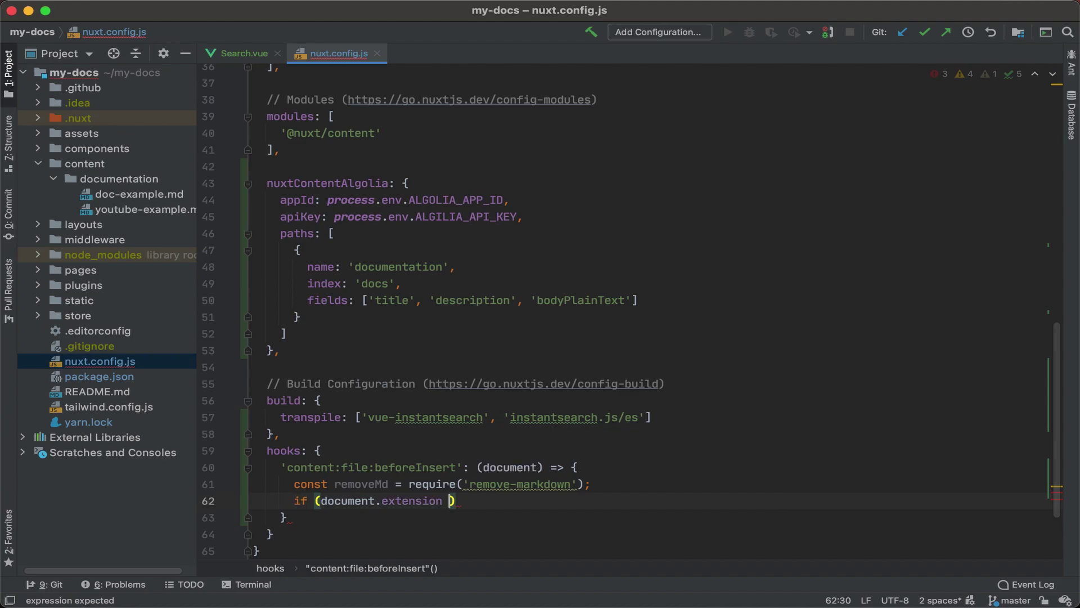
pyautogui.write(" === 'md")
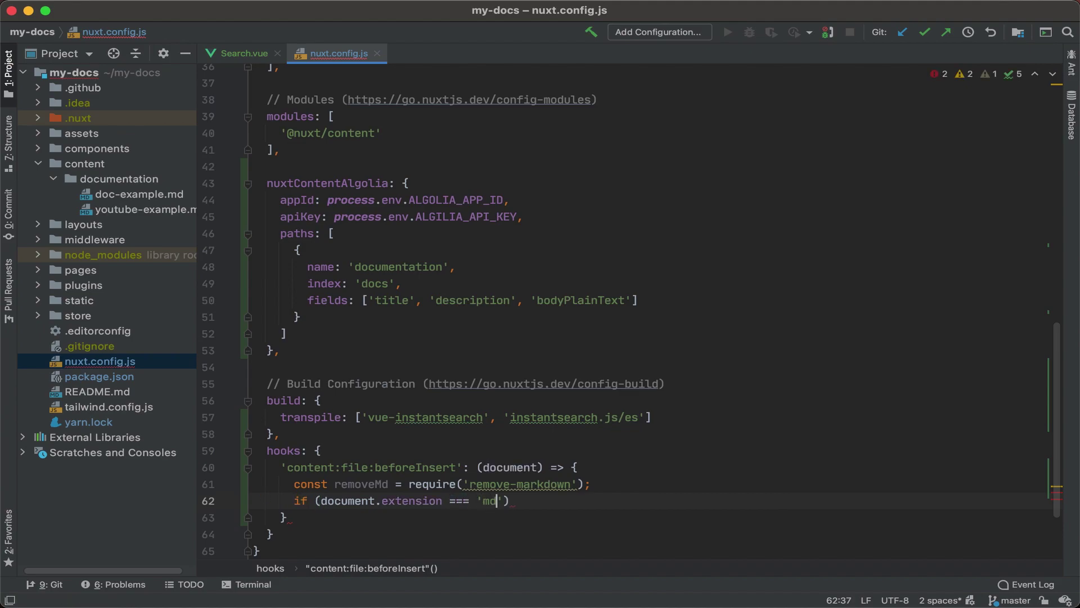
pyautogui.write("') {")
pyautogui.press('Return')
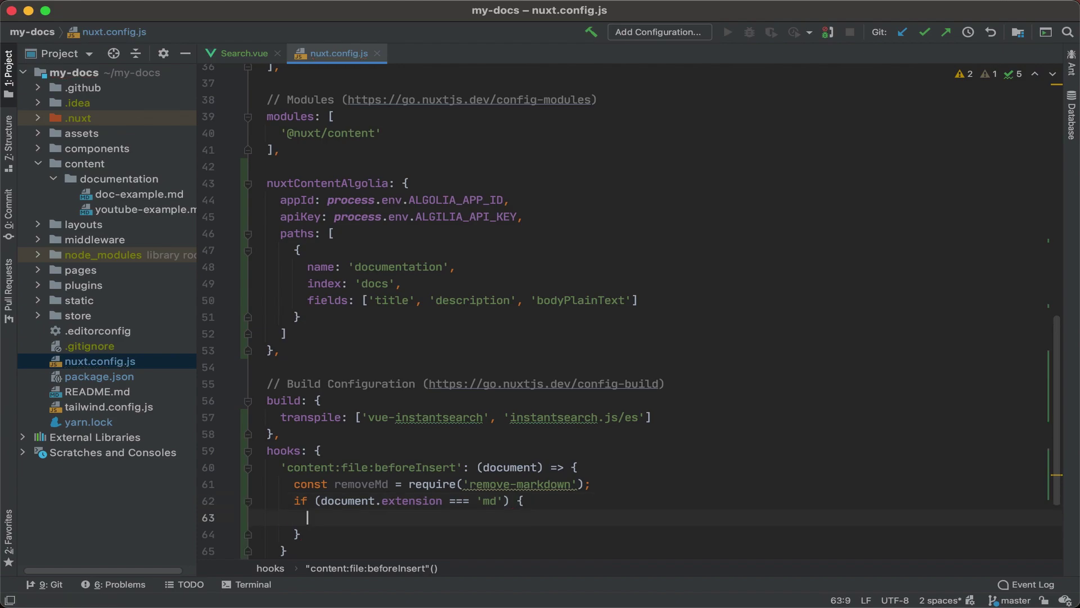
pyautogui.write('document.')
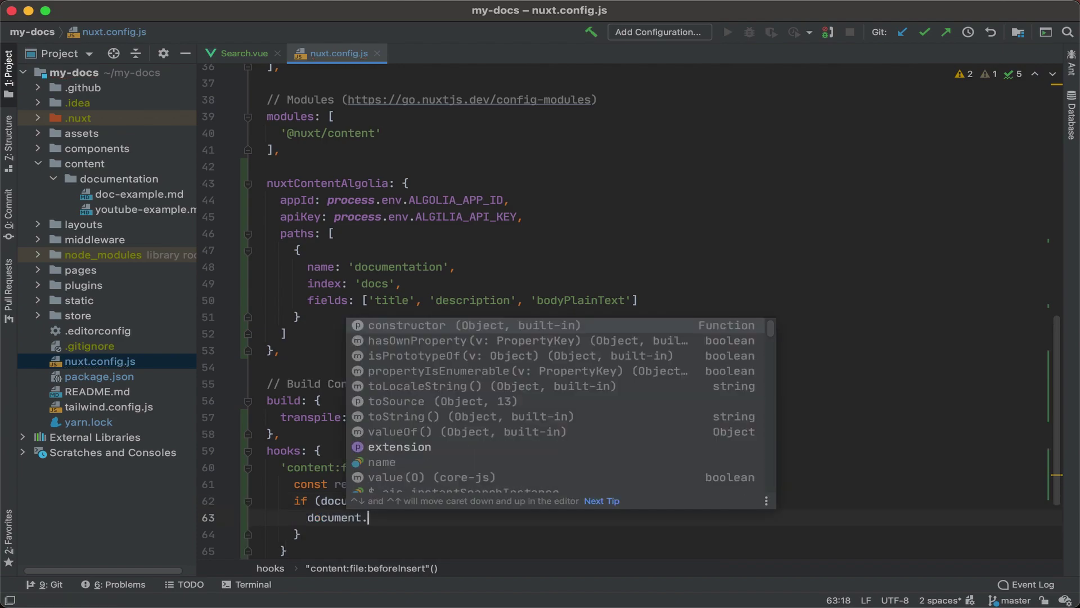
pyautogui.write('bo')
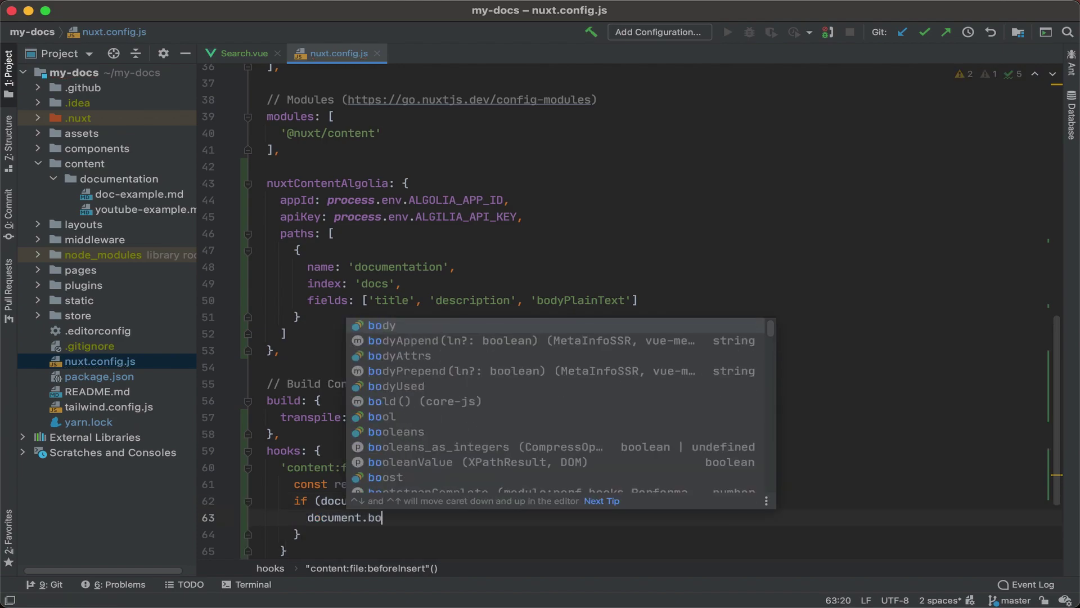
pyautogui.write('dyPlain')
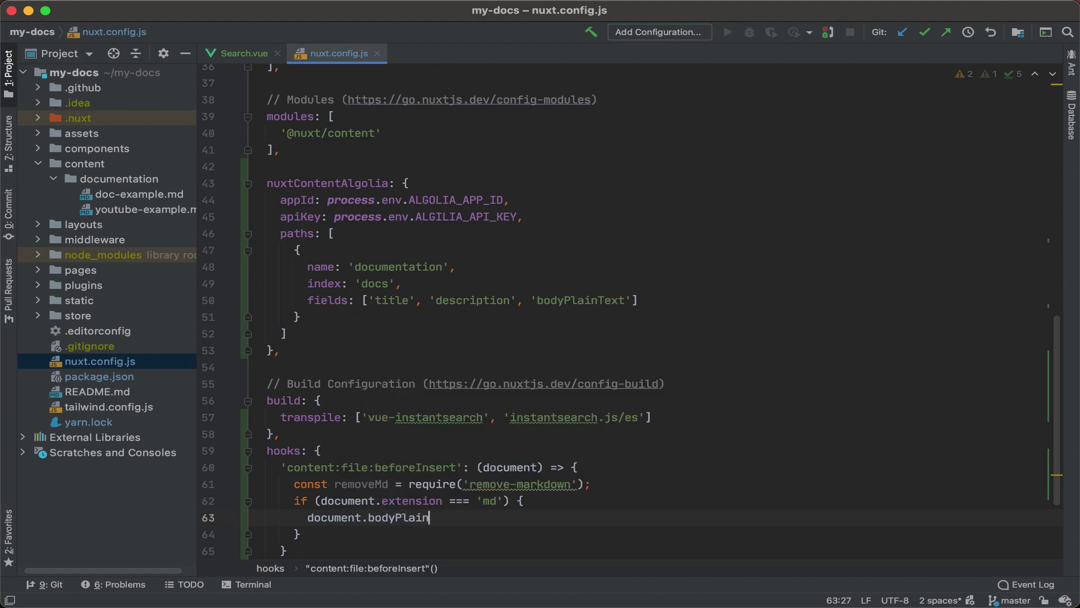
pyautogui.write('Text =')
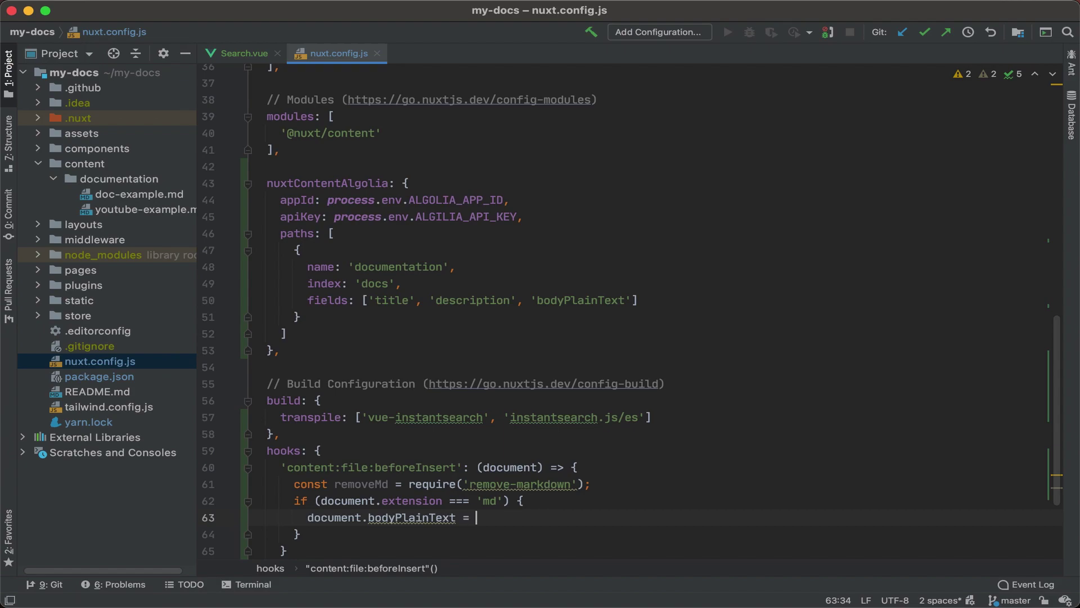
pyautogui.write(' remove')
pyautogui.press('Return')
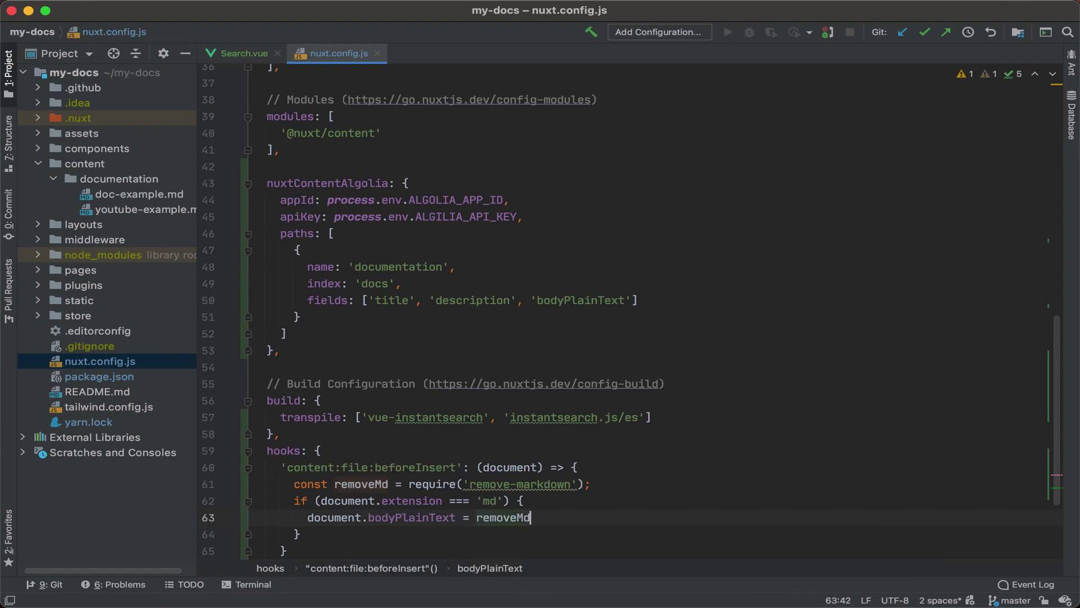
pyautogui.write('(')
pyautogui.write('docu')
pyautogui.press('Return')
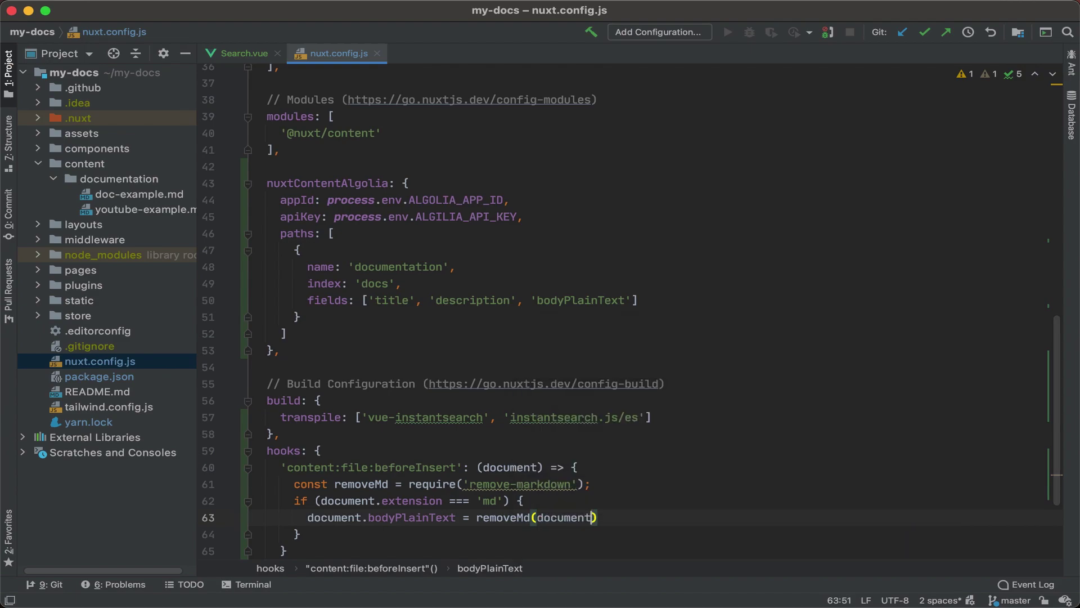
pyautogui.write('.te')
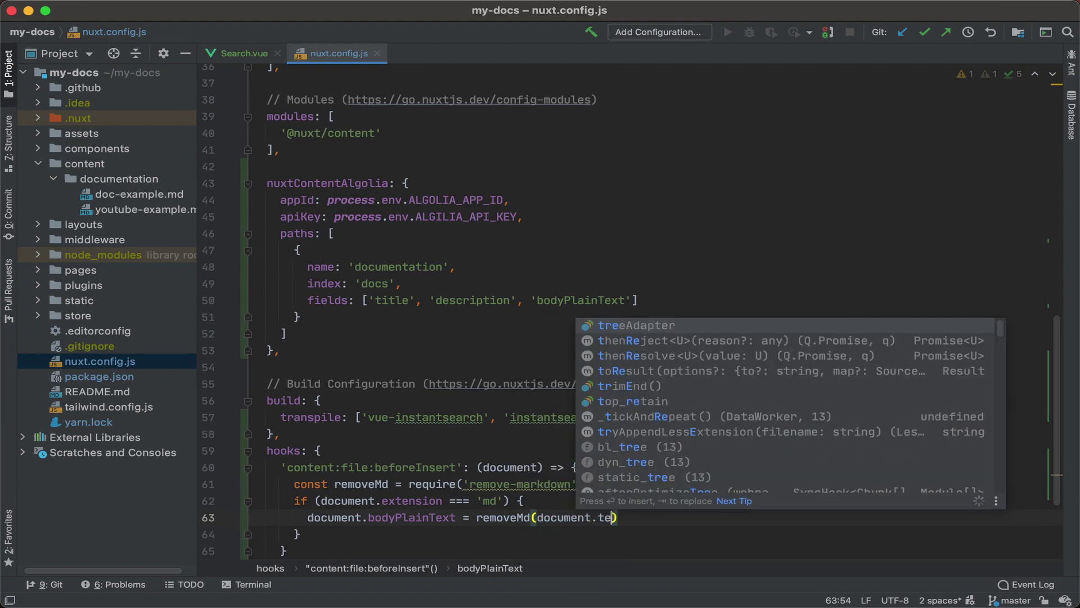
pyautogui.write('xt);')
# - Highlight the removeMd call and the remove-markdown require line
pyautogui.click(703, 494)
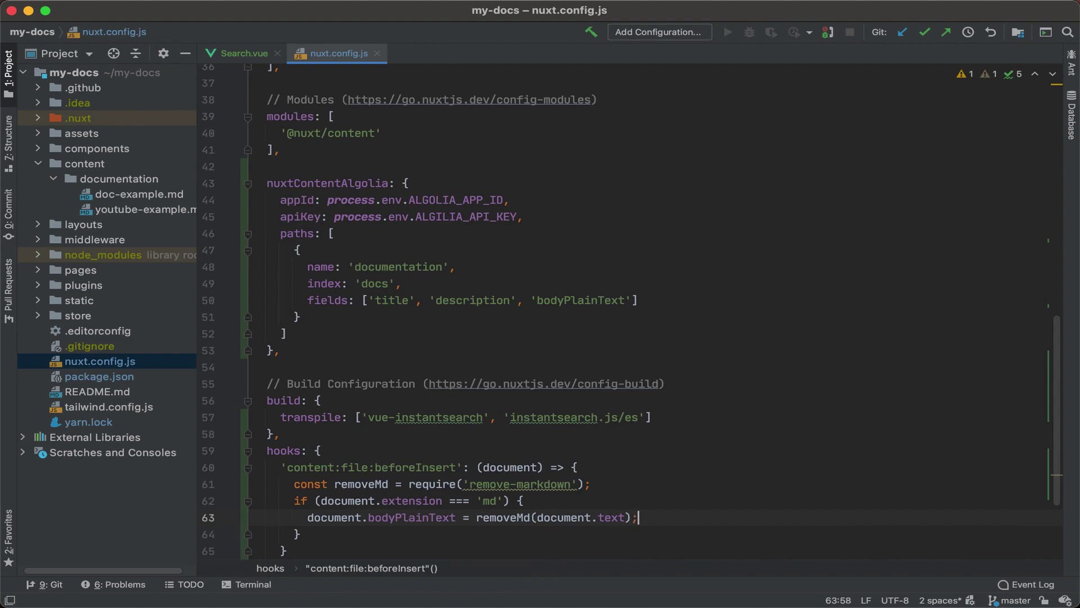
pyautogui.scroll(-1, 704, 494)
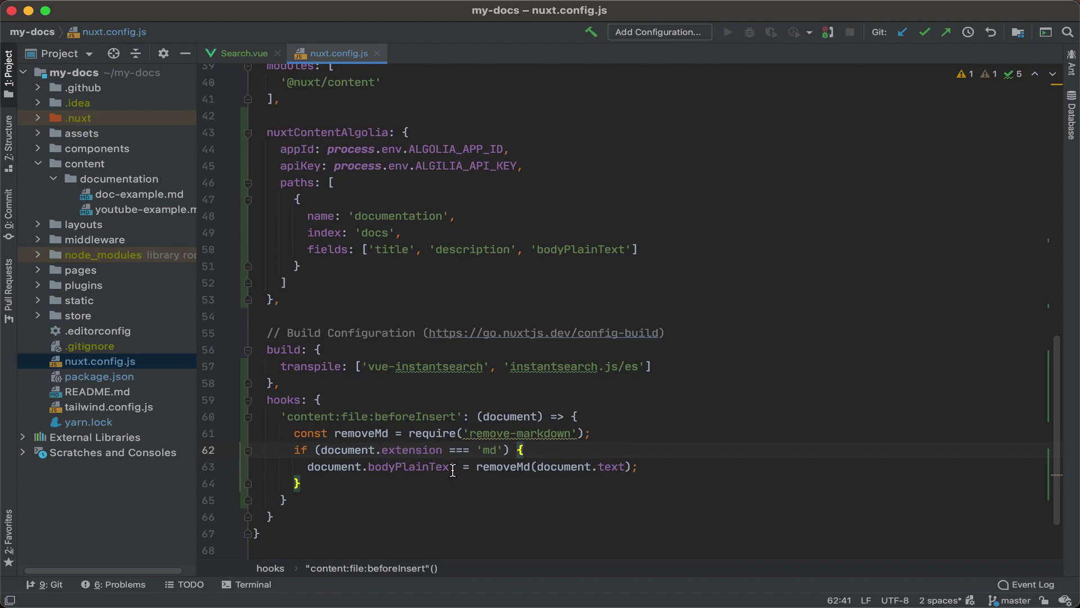
pyautogui.moveTo(476, 467); pyautogui.dragTo(533, 469)
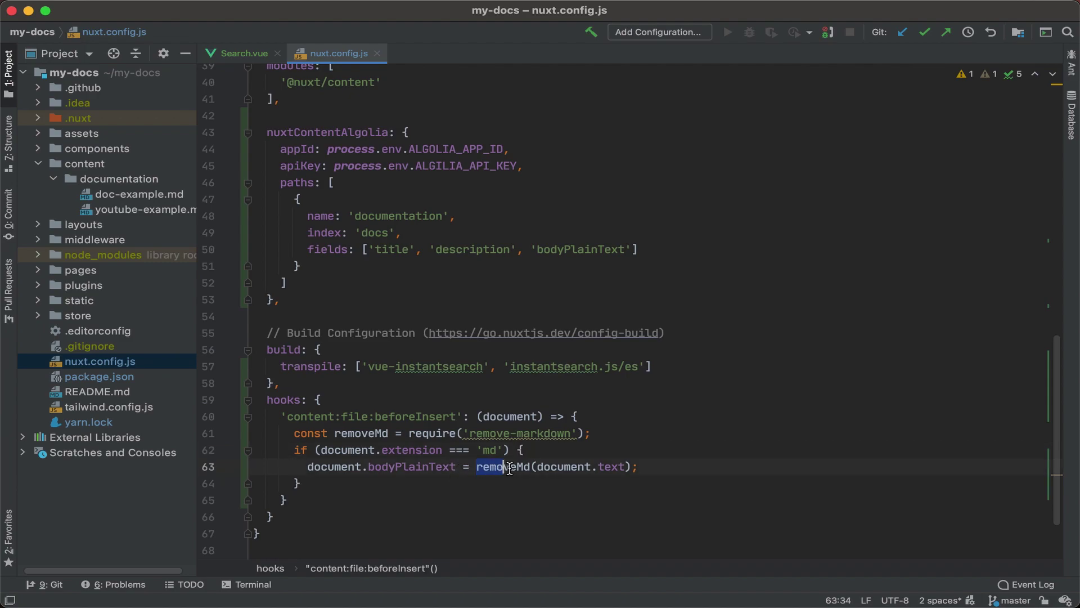
pyautogui.moveTo(294, 434); pyautogui.dragTo(592, 434)
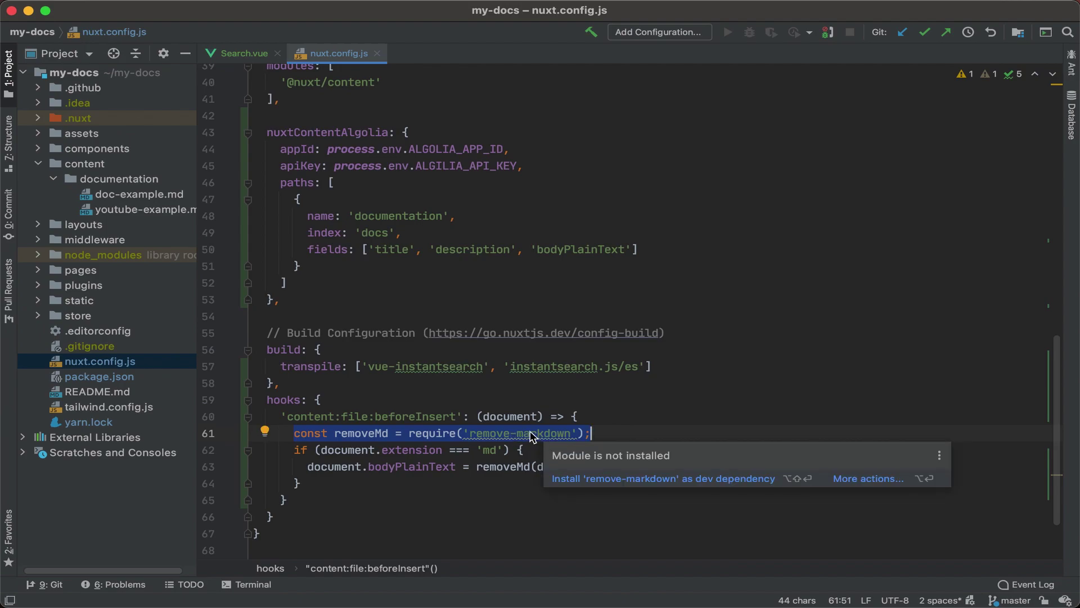
# - In package.json, add "remove-markdown": "^0.3.0" after the vue-instantsearch dependency
pyautogui.doubleClick(108, 378)
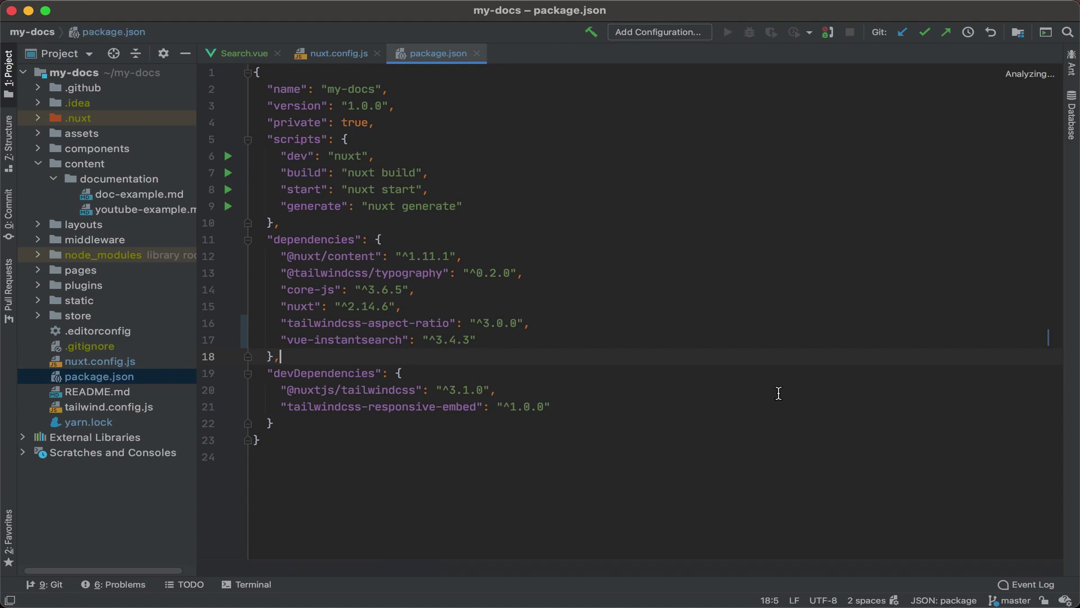
pyautogui.click(513, 341)
pyautogui.write(',')
pyautogui.press('Return')
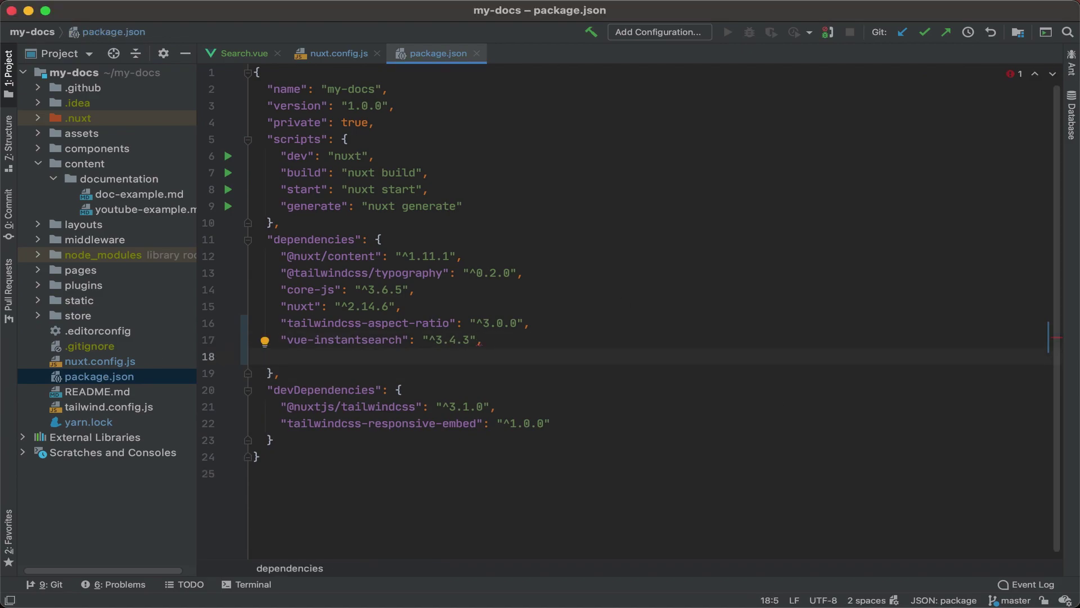
pyautogui.write('"rem')
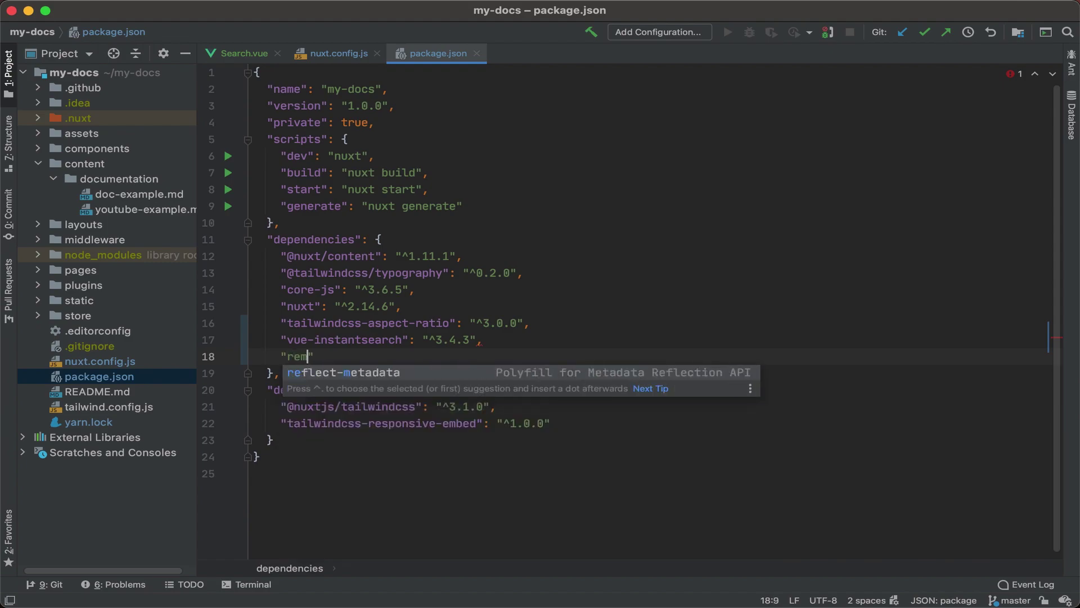
pyautogui.write('ove-mar')
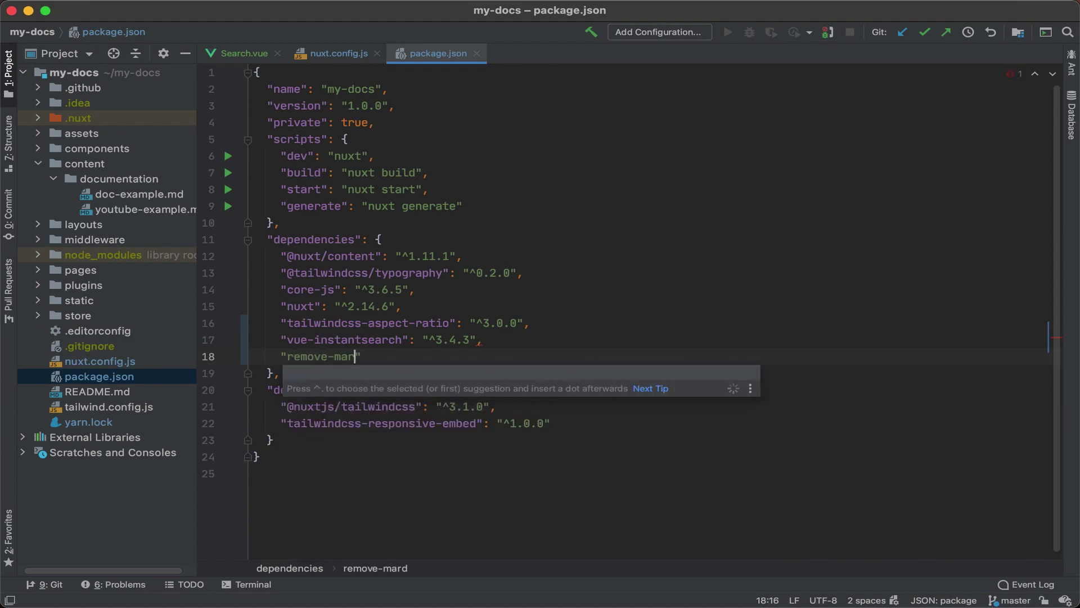
pyautogui.write('kdown"')
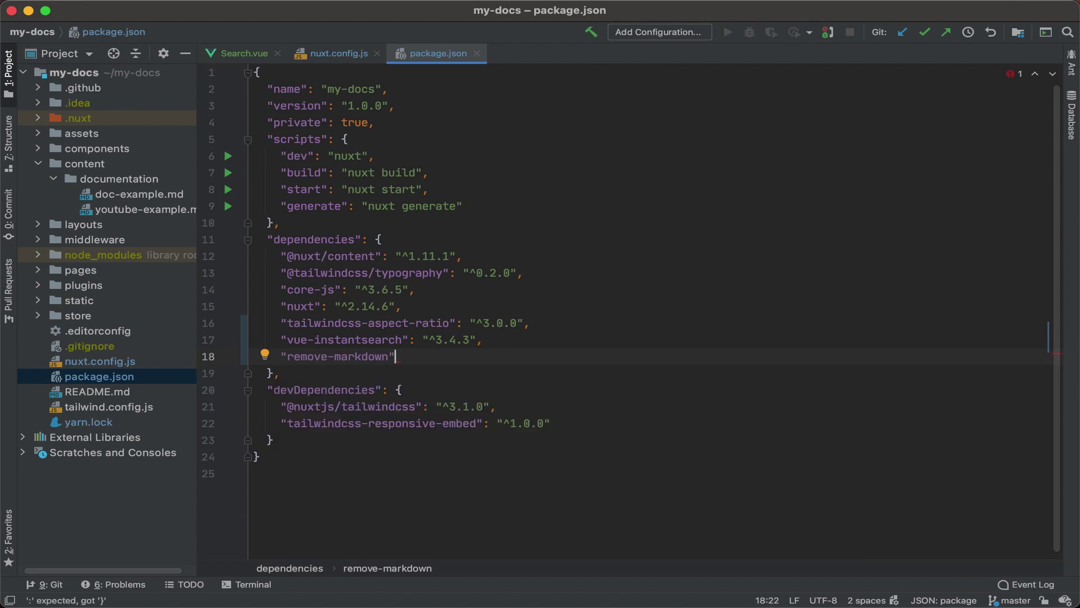
pyautogui.write(': "')
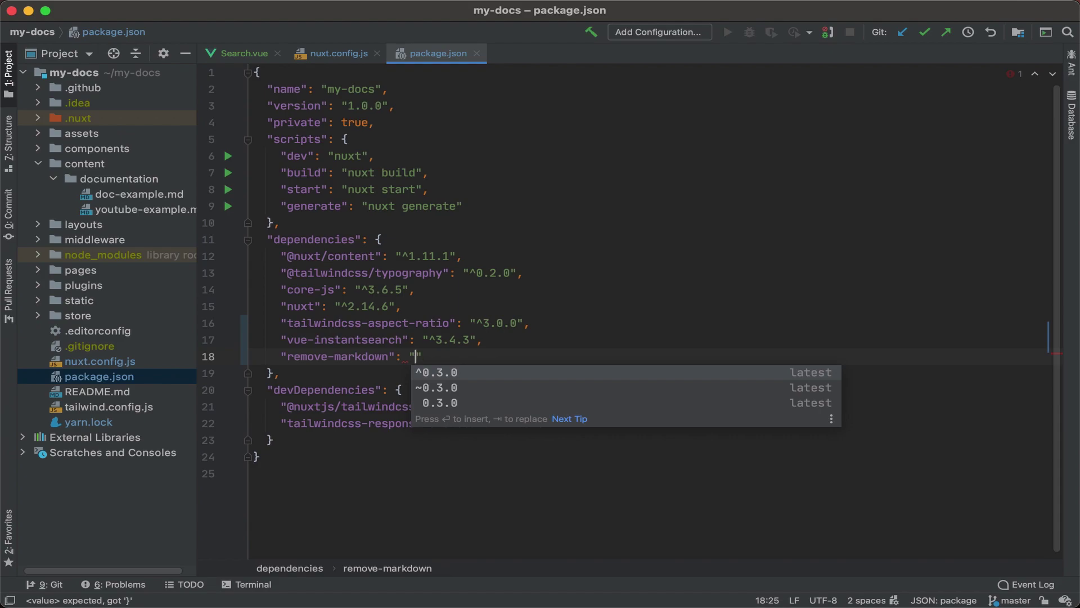
pyautogui.press('Return')
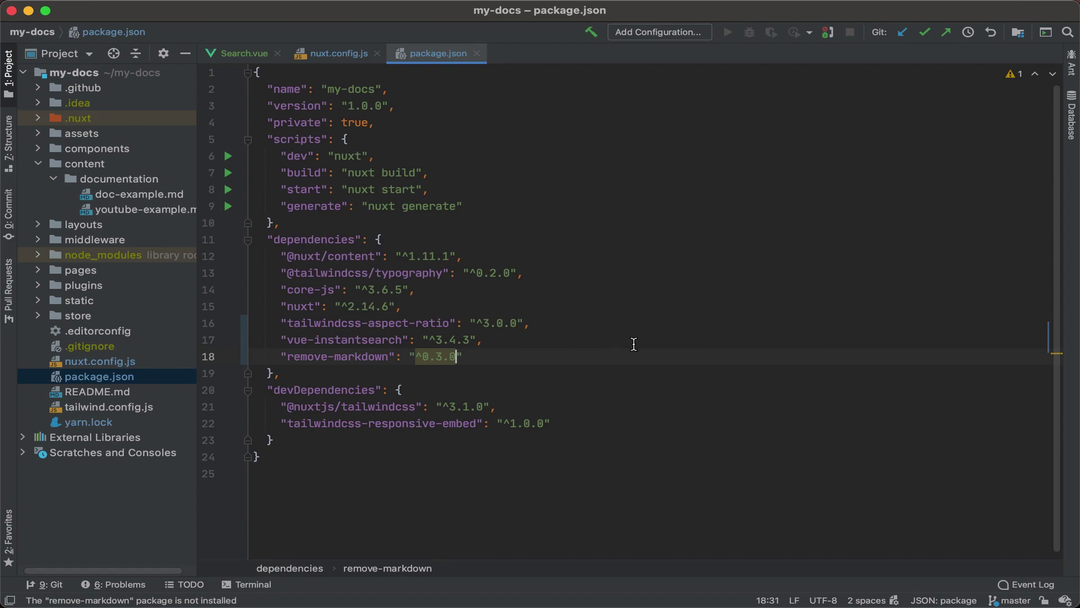
pyautogui.click(634, 343)
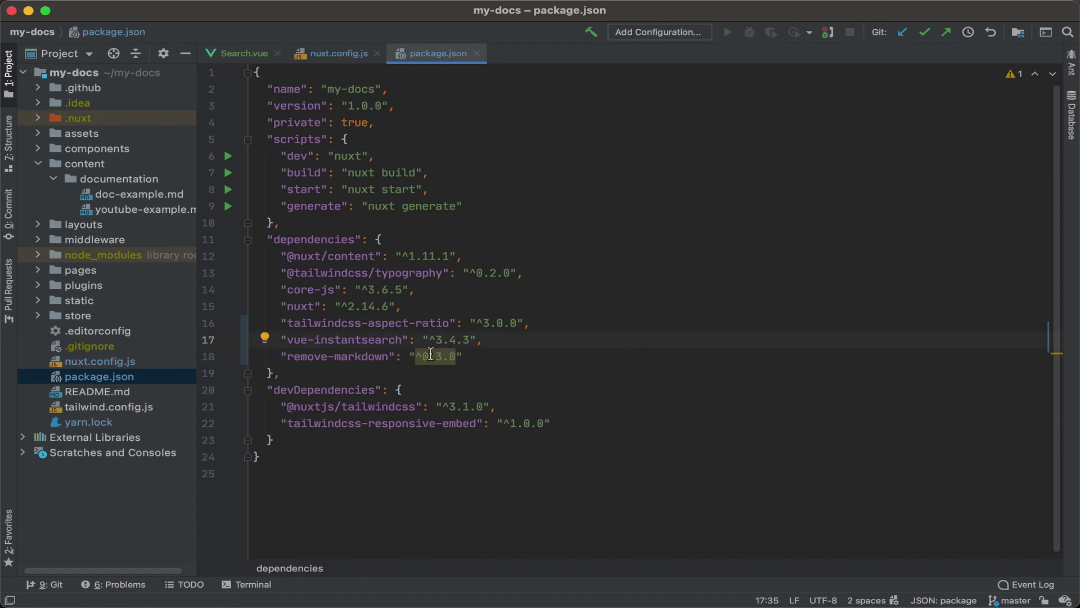
# - Run yarn install in the cleared Local (2) terminal session, then close the terminal
pyautogui.click(256, 586)
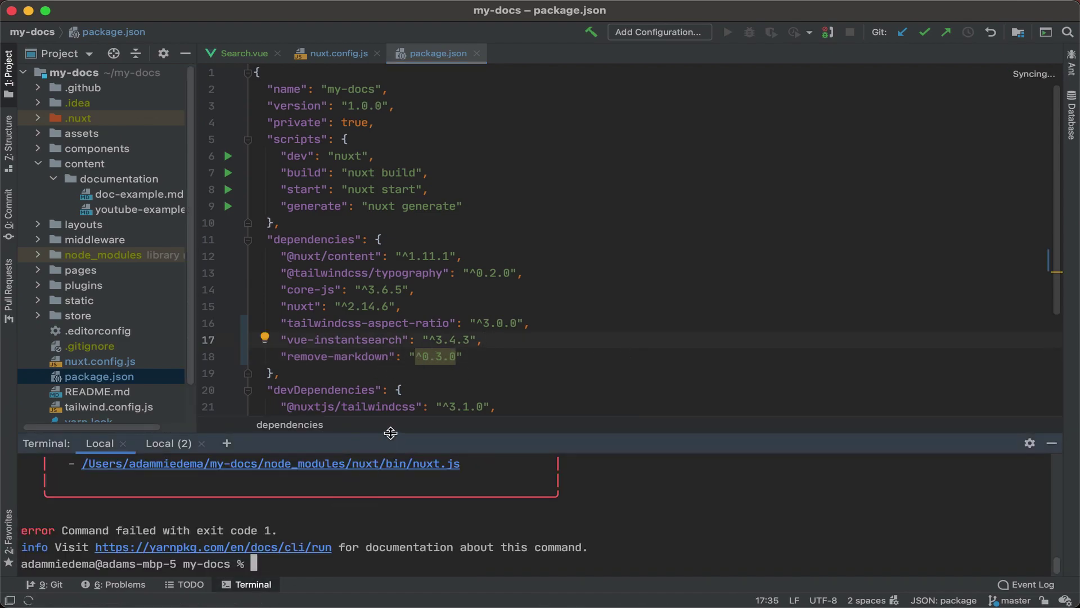
pyautogui.moveTo(221, 435); pyautogui.dragTo(221, 228)
pyautogui.click(175, 239)
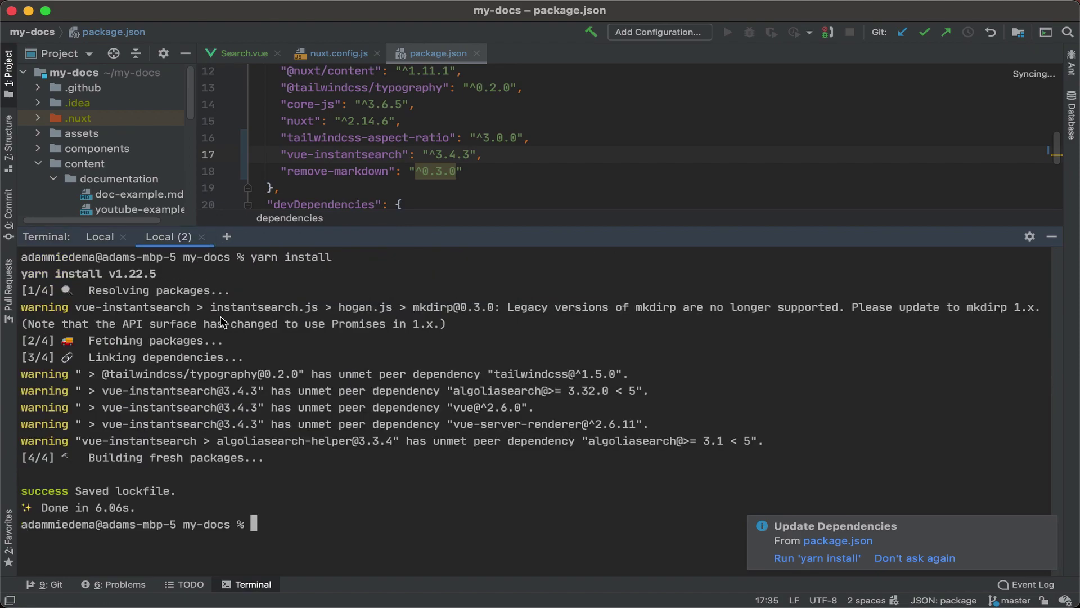
pyautogui.press('super+k')
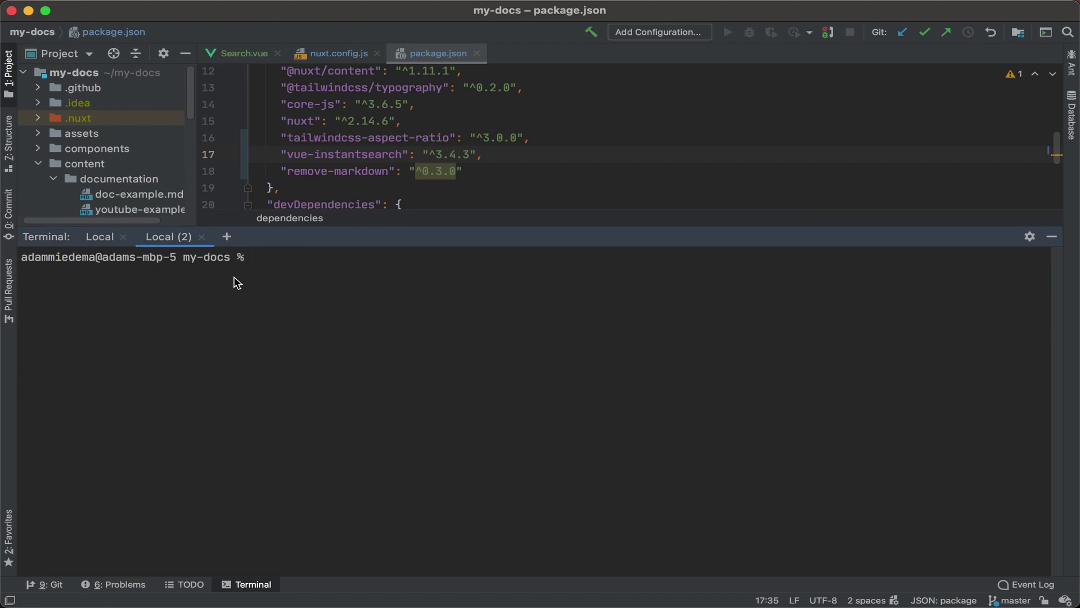
pyautogui.write('yarn instal')
pyautogui.write('l')
pyautogui.press('Return')
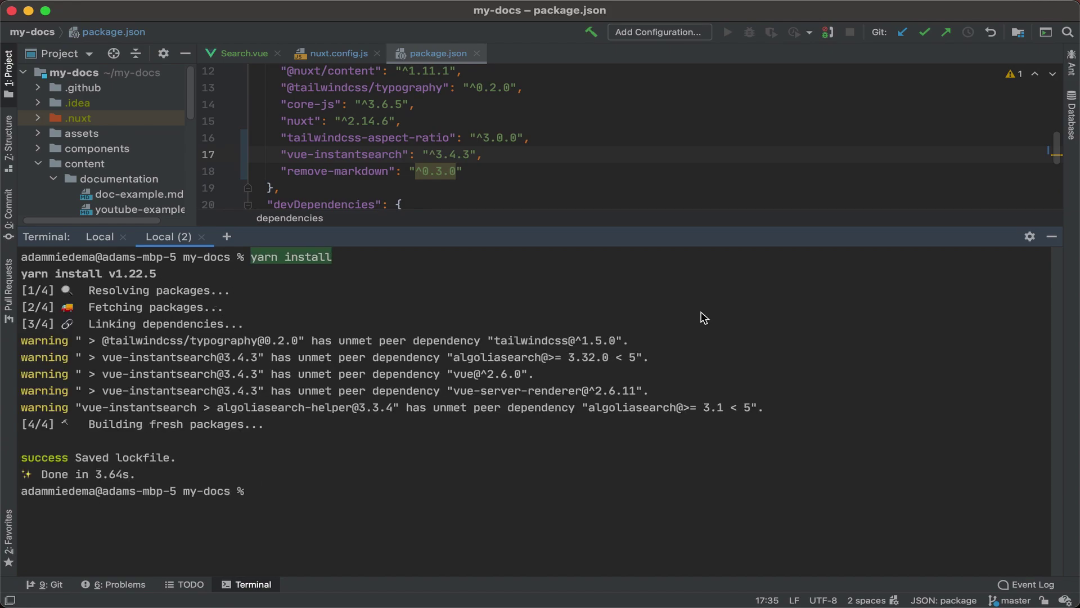
pyautogui.click(1052, 237)
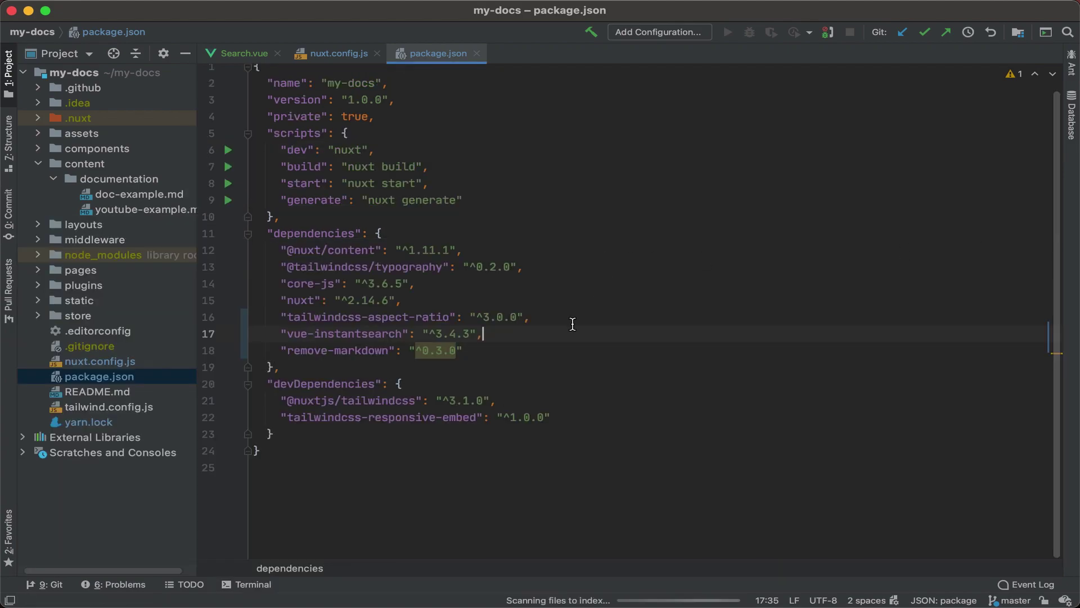
# - Inspect the hooks handler and process.env appId and apiKey settings in nuxt.config.js
pyautogui.click(341, 56)
pyautogui.scroll(-2, 265, 431)
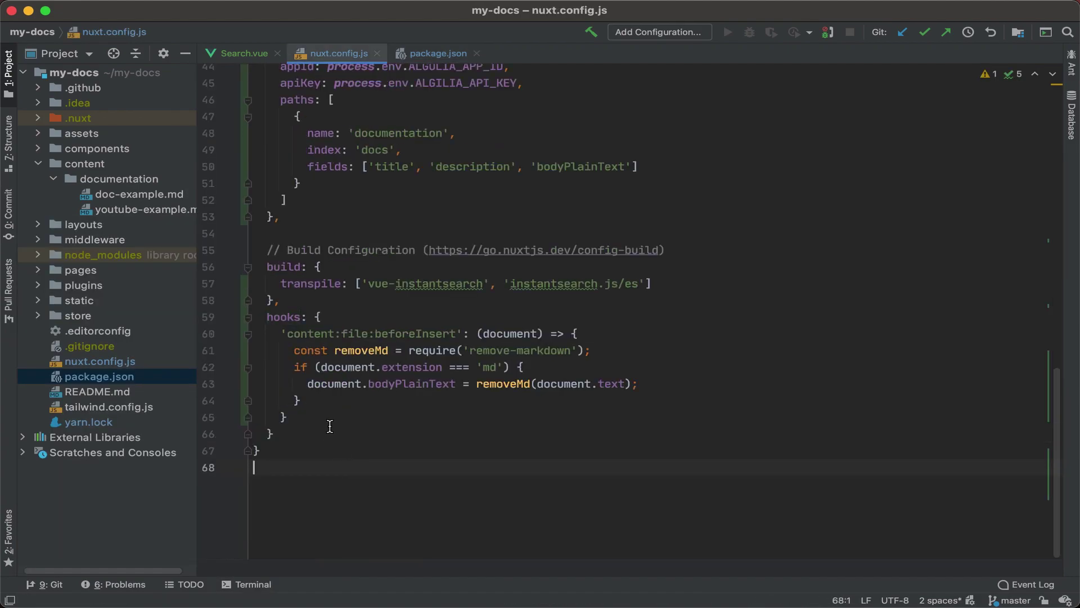
pyautogui.moveTo(288, 417)
pyautogui.mouseDown()
pyautogui.moveTo(287, 349)
pyautogui.moveTo(267, 317)
pyautogui.mouseUp()
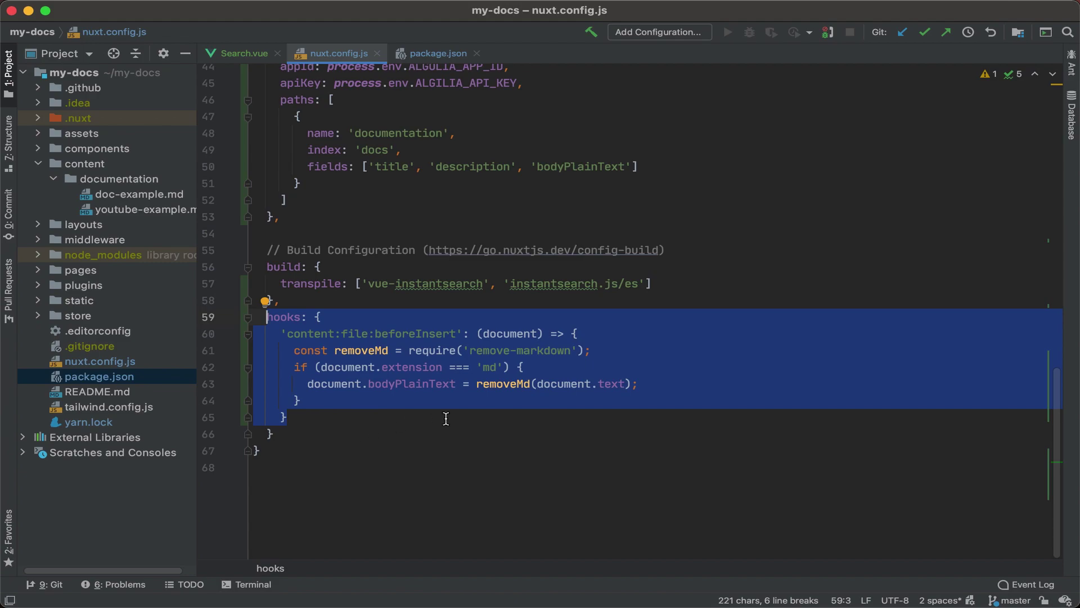
pyautogui.scroll(3, 448, 420)
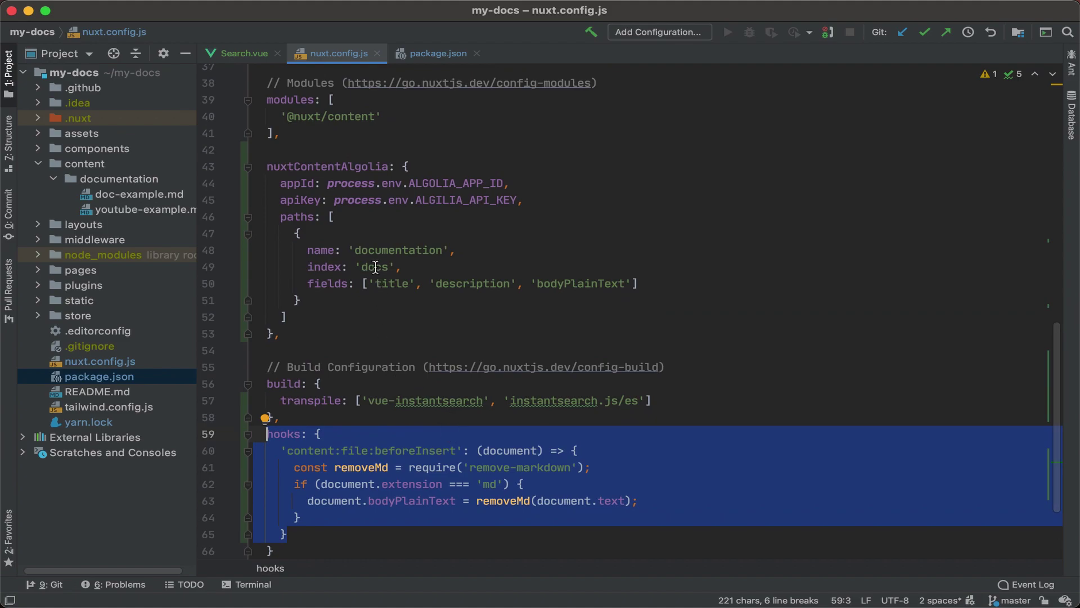
pyautogui.scroll(2, 605, 297)
pyautogui.click(575, 296)
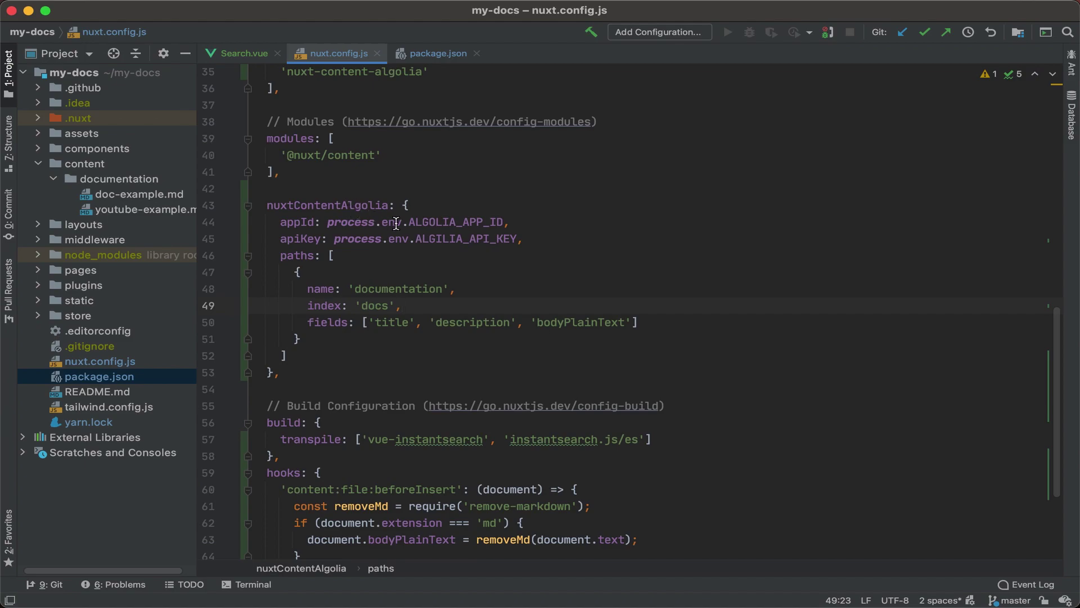
pyautogui.moveTo(408, 222); pyautogui.dragTo(380, 222)
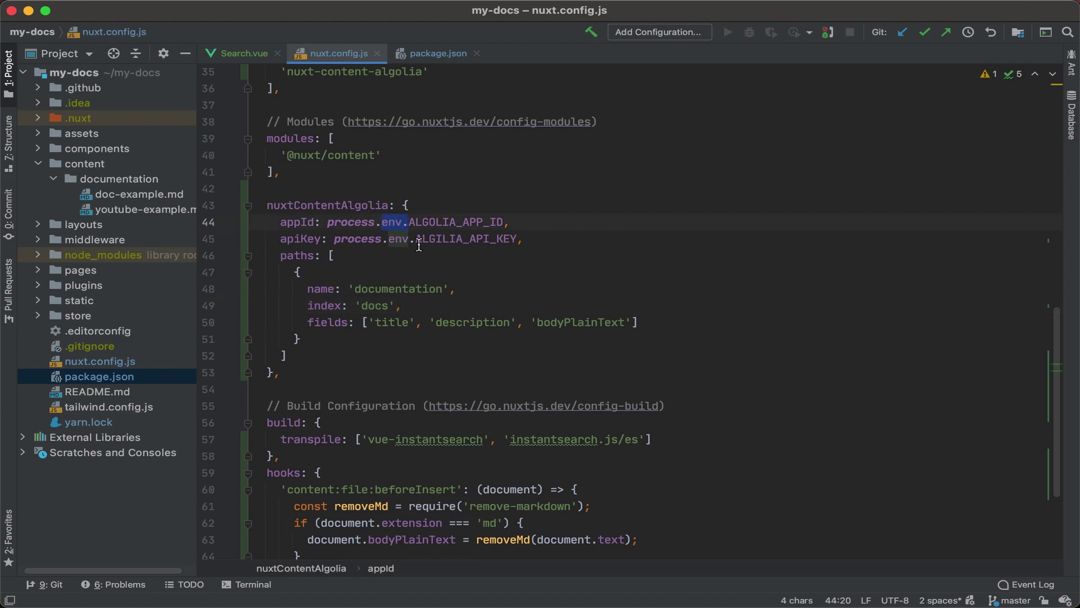
pyautogui.moveTo(466, 239)
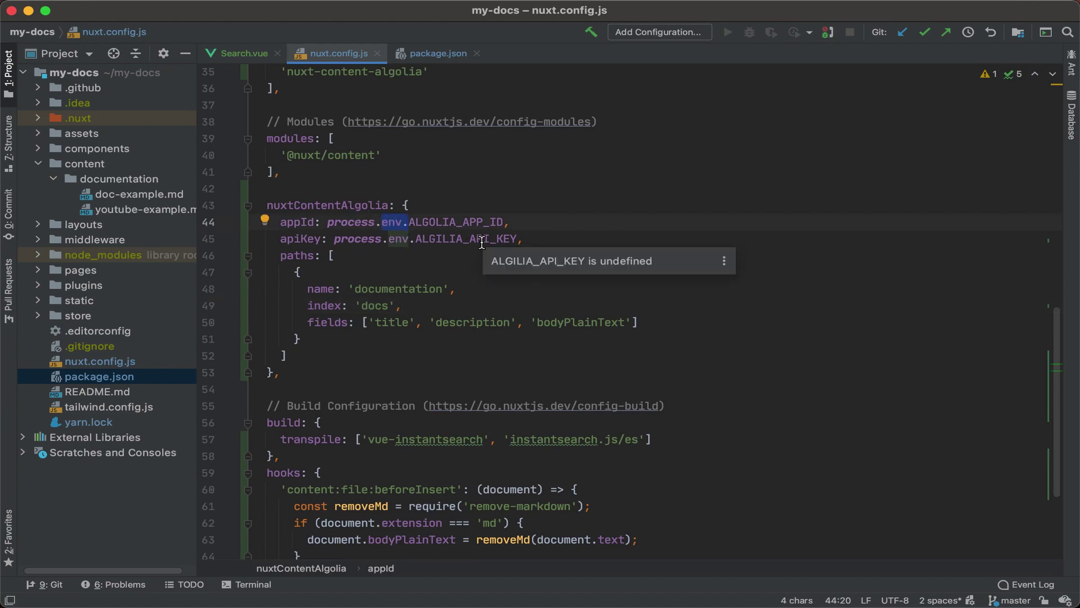
pyautogui.click(482, 255)
pyautogui.click(38, 163)
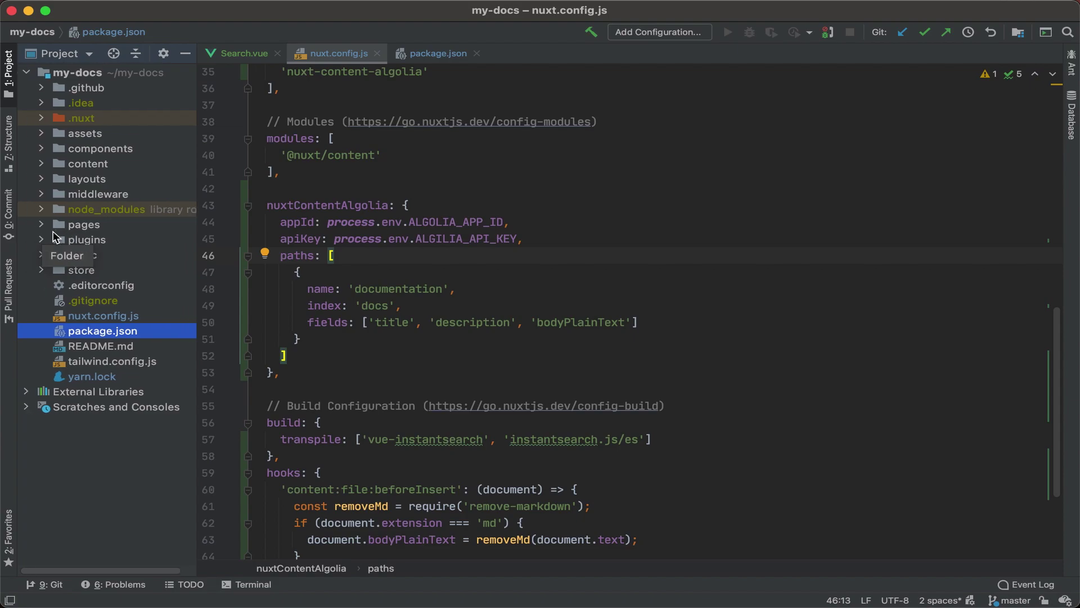
# - Create a new file named .env in the my-docs project root
pyautogui.rightClick(84, 73)
pyautogui.moveTo(120, 84)
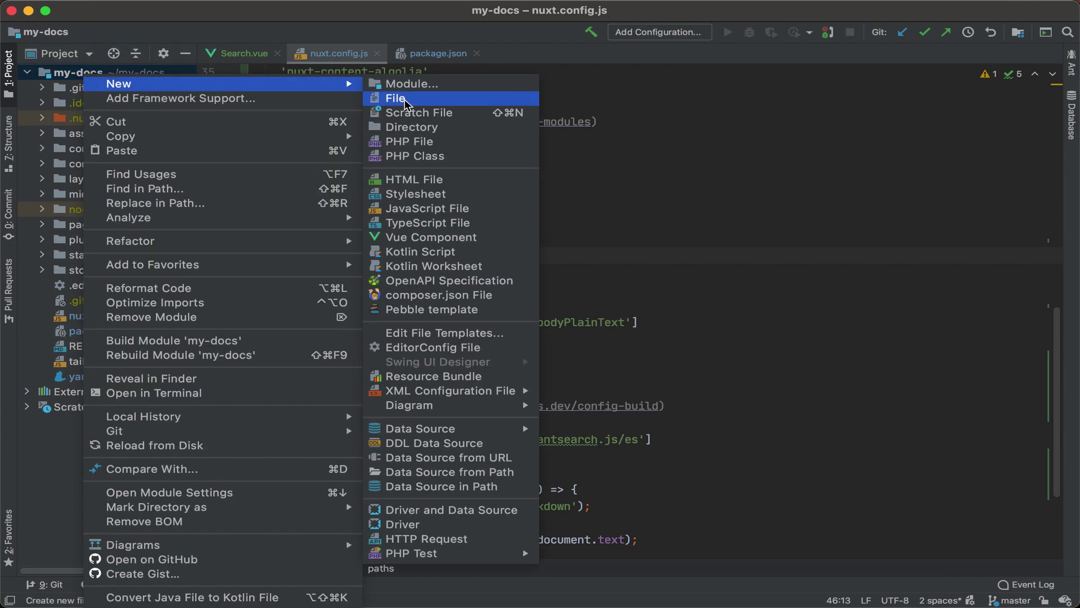
pyautogui.click(406, 101)
pyautogui.write('.env')
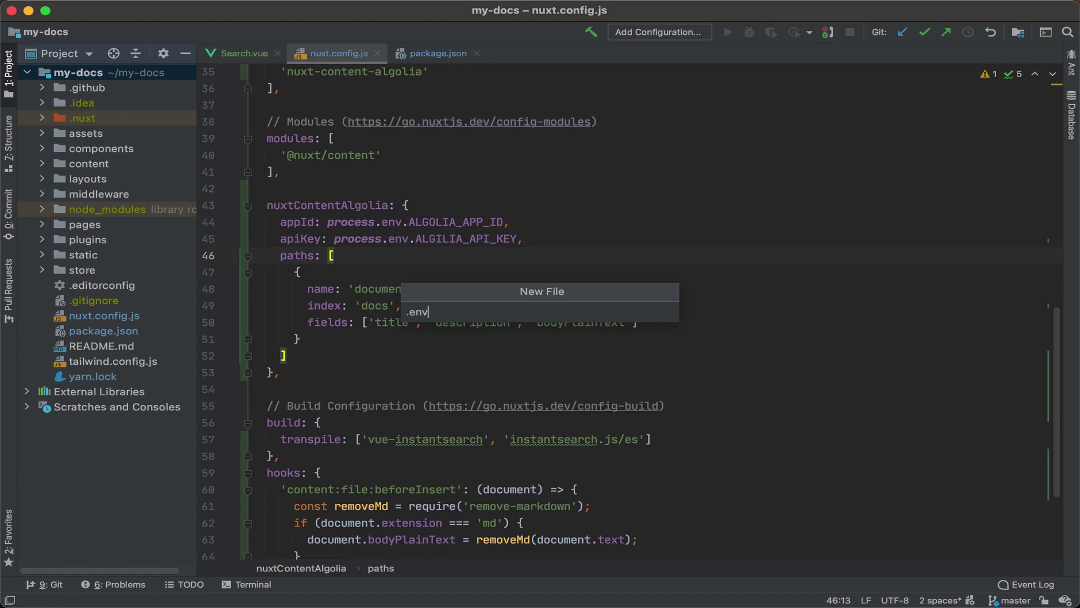
pyautogui.press('Return')
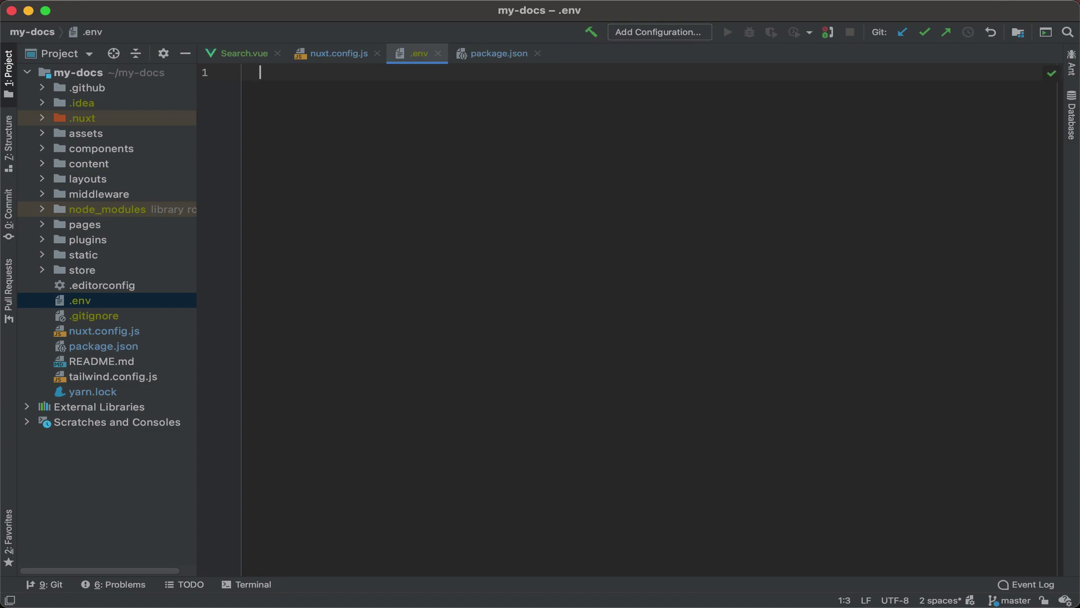
pyautogui.write('A')
pyautogui.write('LGOLI')
pyautogui.write('A_')
pyautogui.write('APP_')
pyautogui.write('ID')
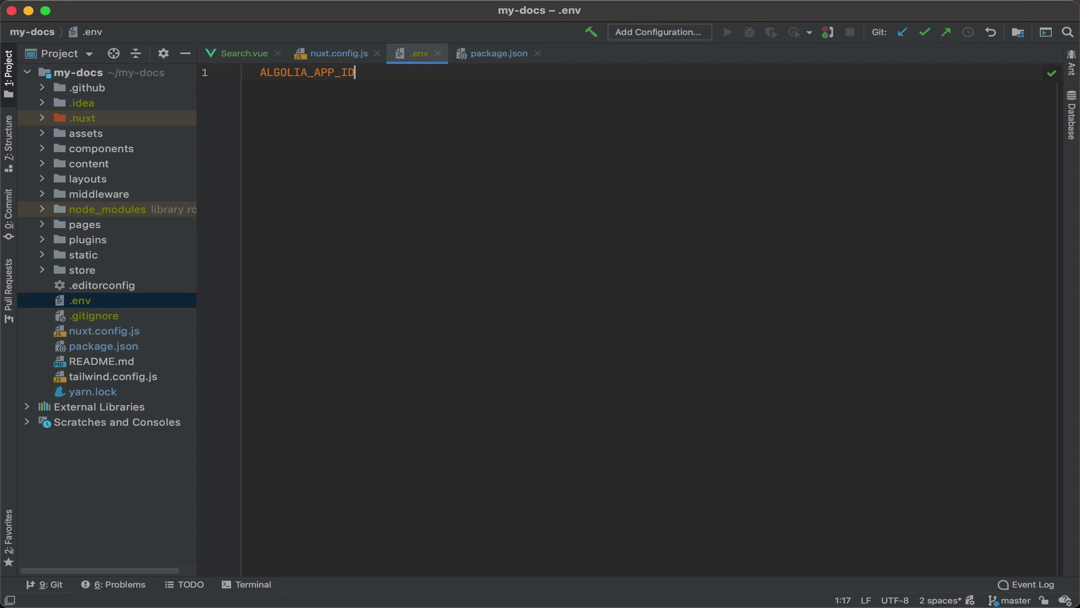
pyautogui.write('=')
# - Enter empty ALGOLIA_APP_ID= and ALGOLIA_API_KEY= lines in .env and close it
pyautogui.press('Return')
pyautogui.write('AL')
pyautogui.write('GOLIA_')
pyautogui.write('API')
pyautogui.press('BackSpace')
pyautogui.write('I')
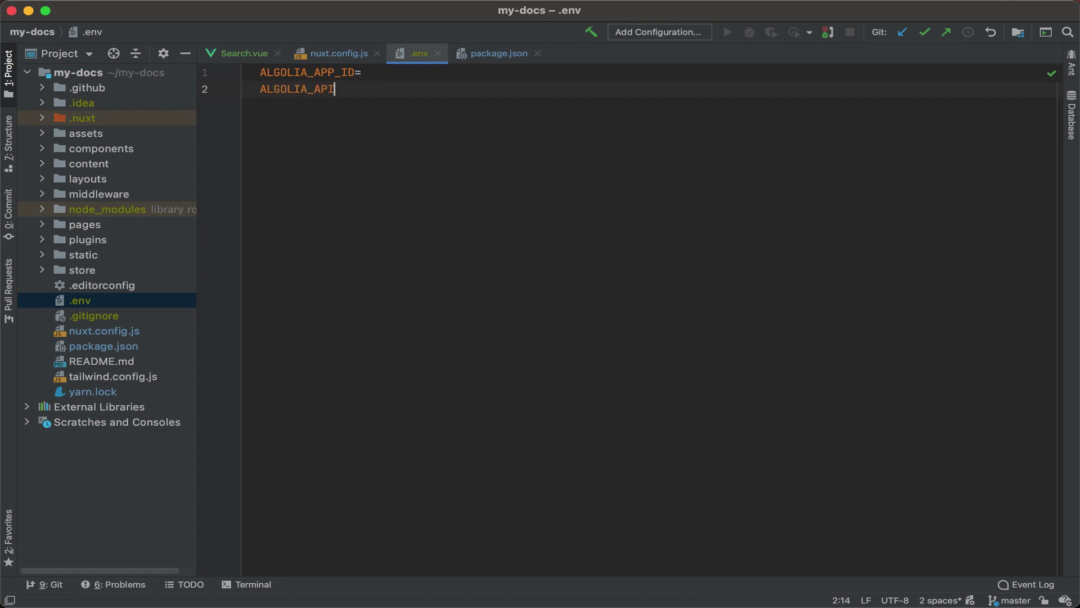
pyautogui.write('_KEY=')
pyautogui.click(414, 76)
pyautogui.click(412, 86)
pyautogui.press('super+w')
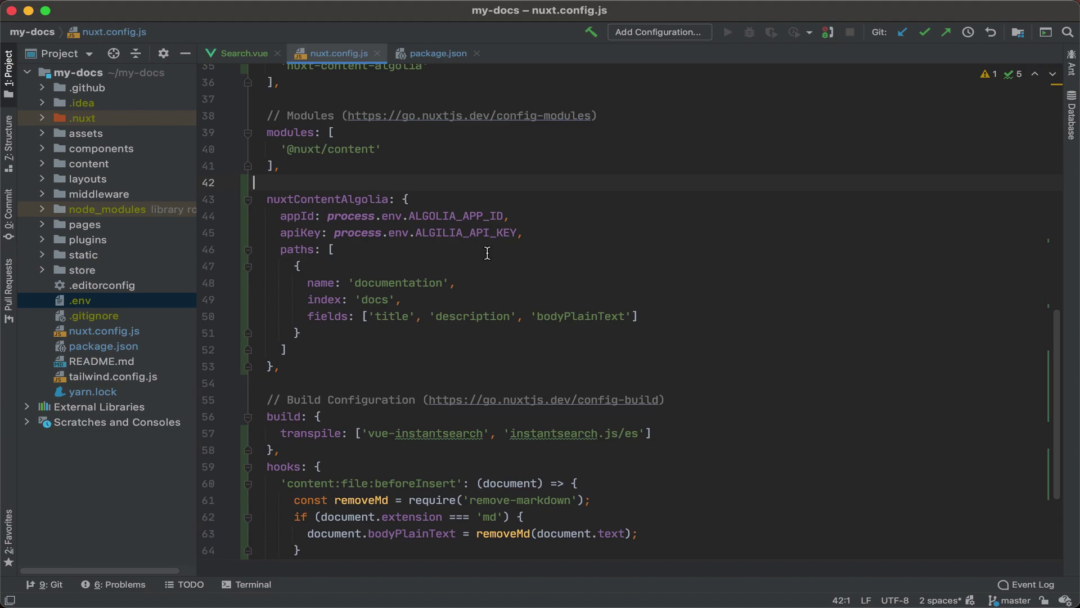
# - Correct ALGILIA to ALGOLIA in the apiKey setting on line 45
pyautogui.click(442, 232)
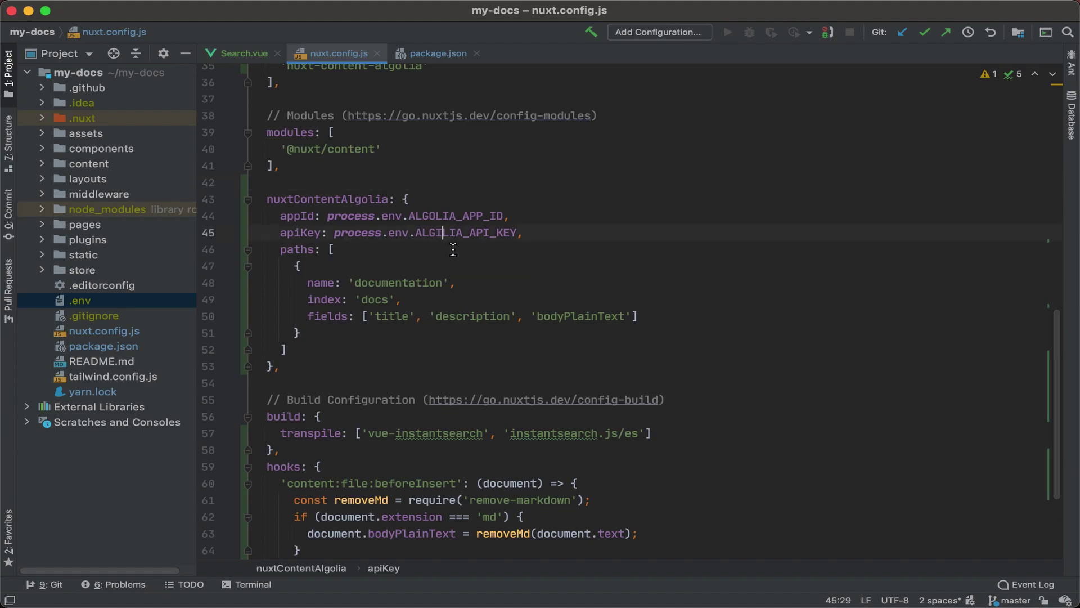
pyautogui.press('BackSpace')
pyautogui.write('O')
pyautogui.press('Escape')
pyautogui.press('Up')
pyautogui.press('Up')
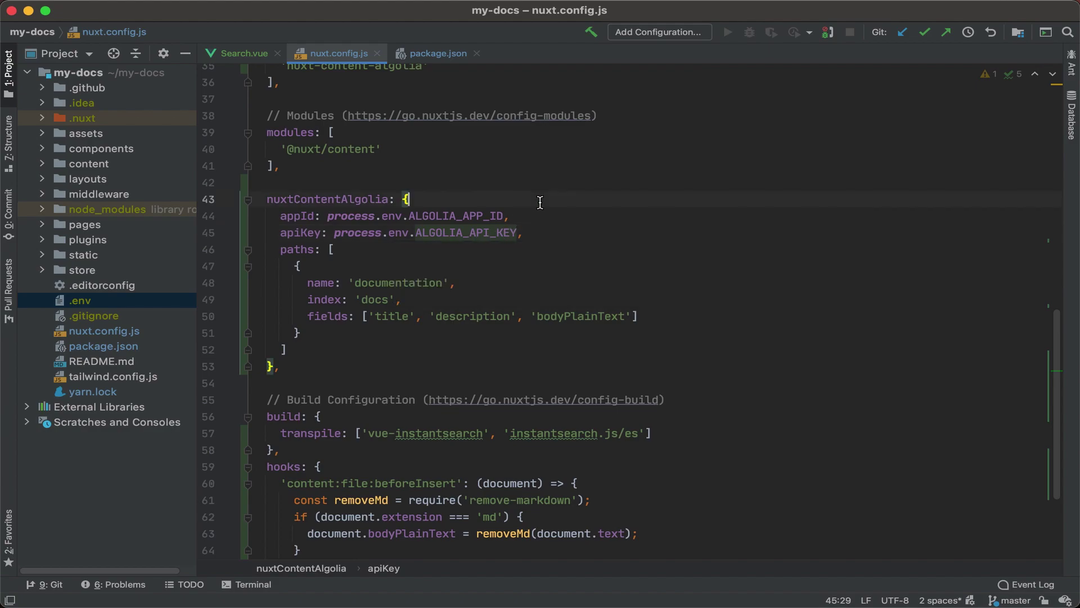
pyautogui.click(516, 248)
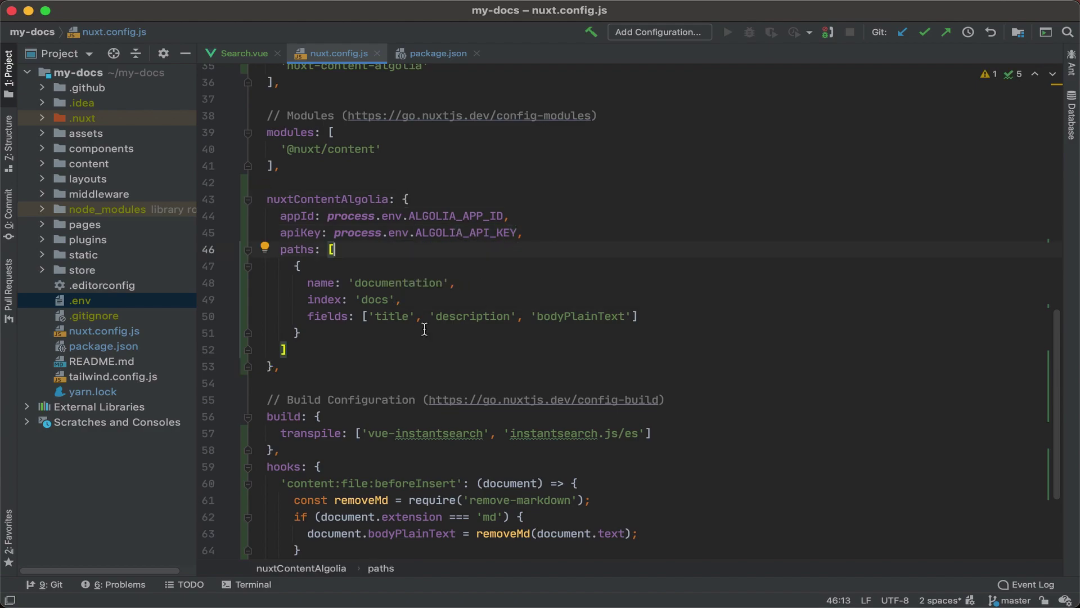
pyautogui.click(267, 591)
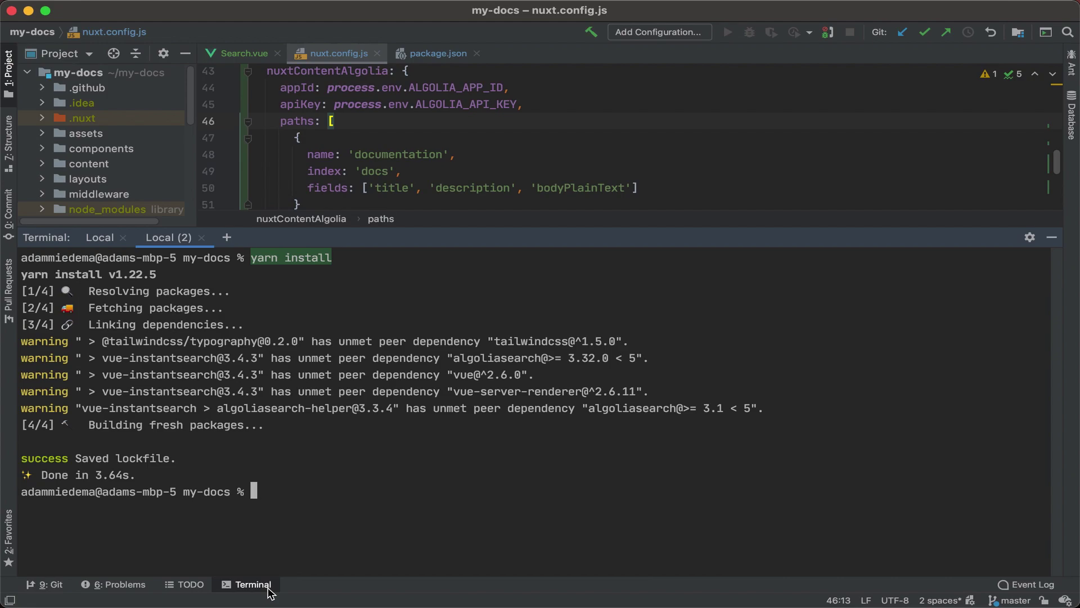
# - Run yarn generate, which fails with 'Cannot find module nuxt-content-algolia'
pyautogui.click(227, 240)
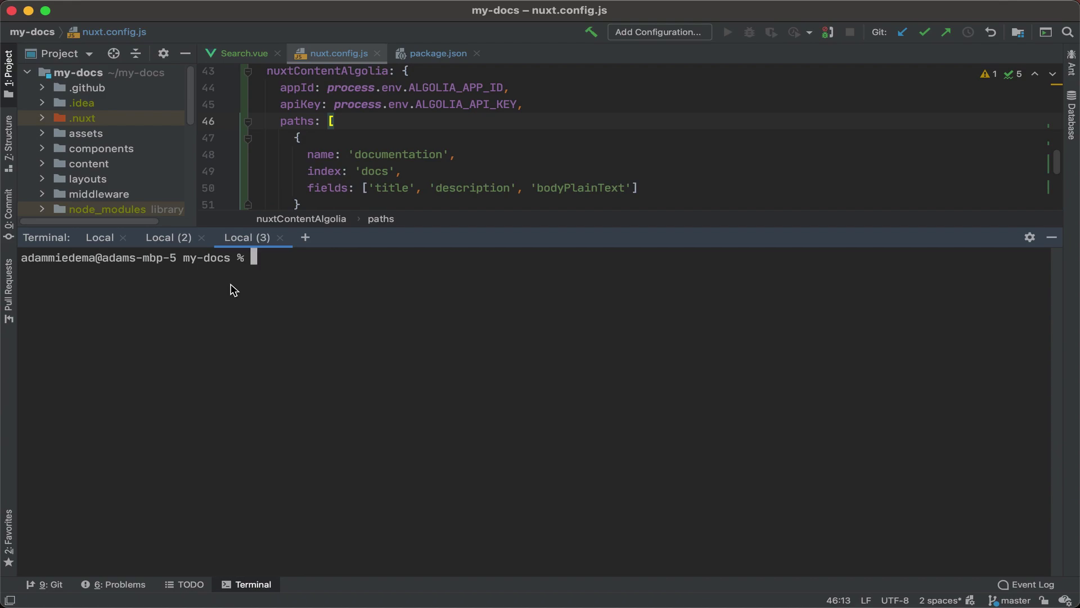
pyautogui.write('yarn gene')
pyautogui.write('rate')
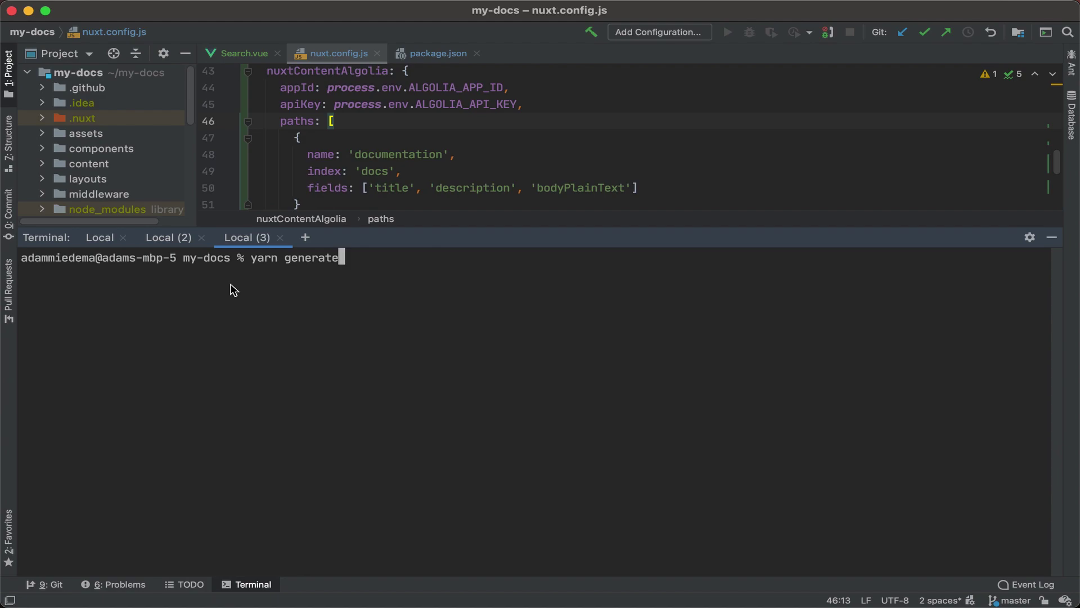
pyautogui.press('Return')
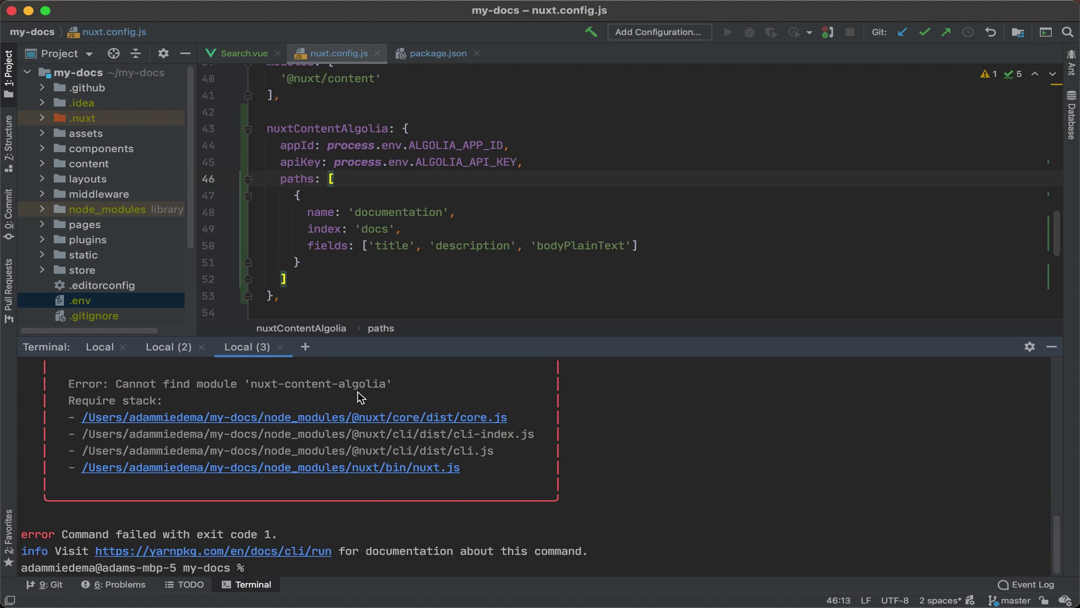
pyautogui.click(454, 58)
# - Add "nuxt-content-algolia": "^0.2.0" after remove-markdown in package.json dependencies
pyautogui.moveTo(1003, 338); pyautogui.dragTo(1000, 486)
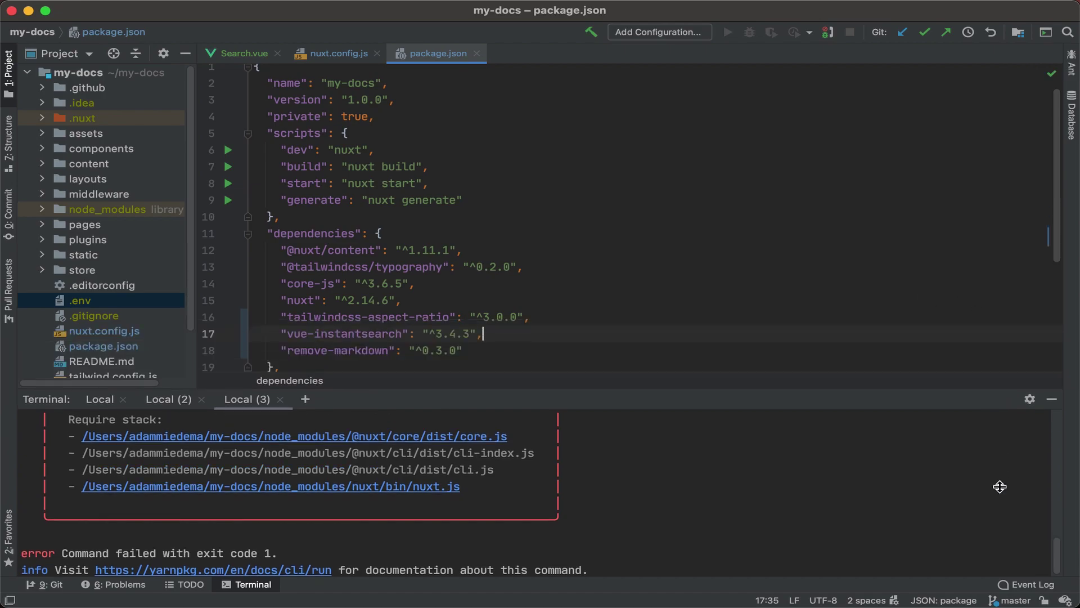
pyautogui.click(463, 350)
pyautogui.write(',')
pyautogui.press('Return')
pyautogui.write('"')
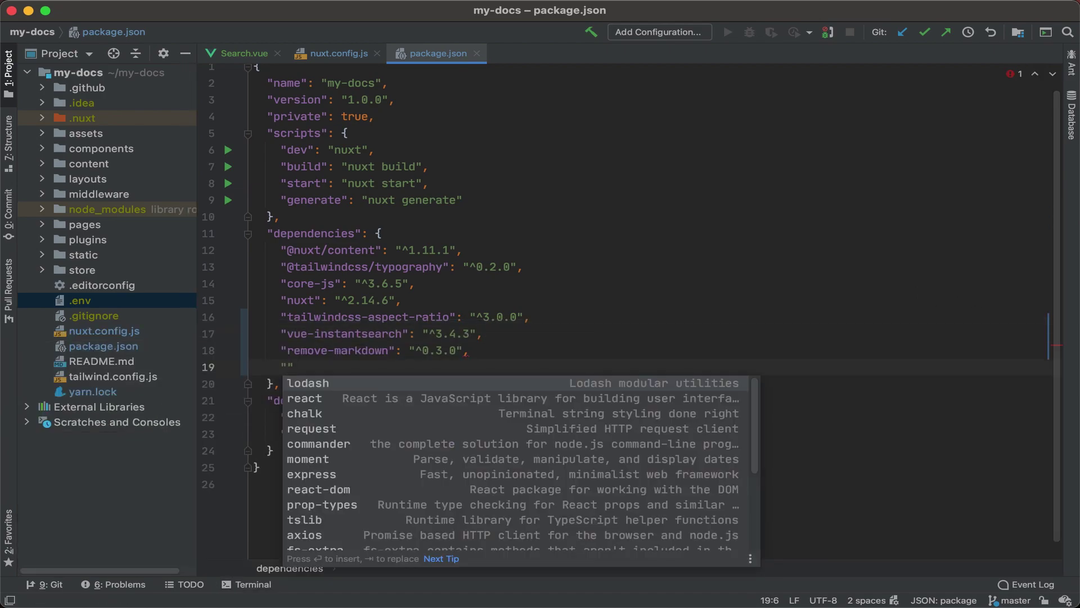
pyautogui.write('nuxt-content-')
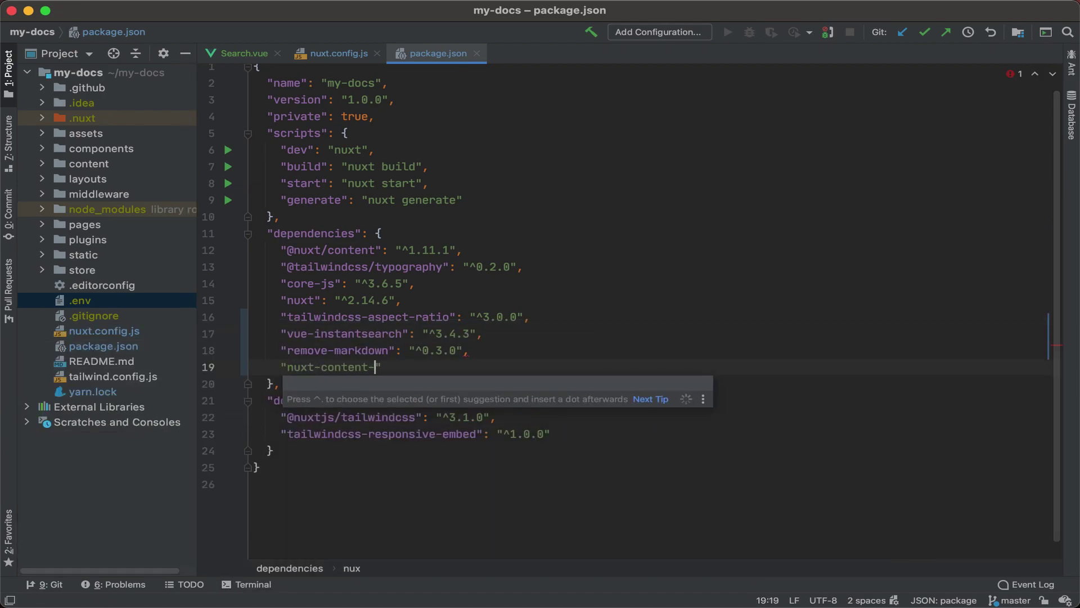
pyautogui.write('algolia')
pyautogui.press('Return')
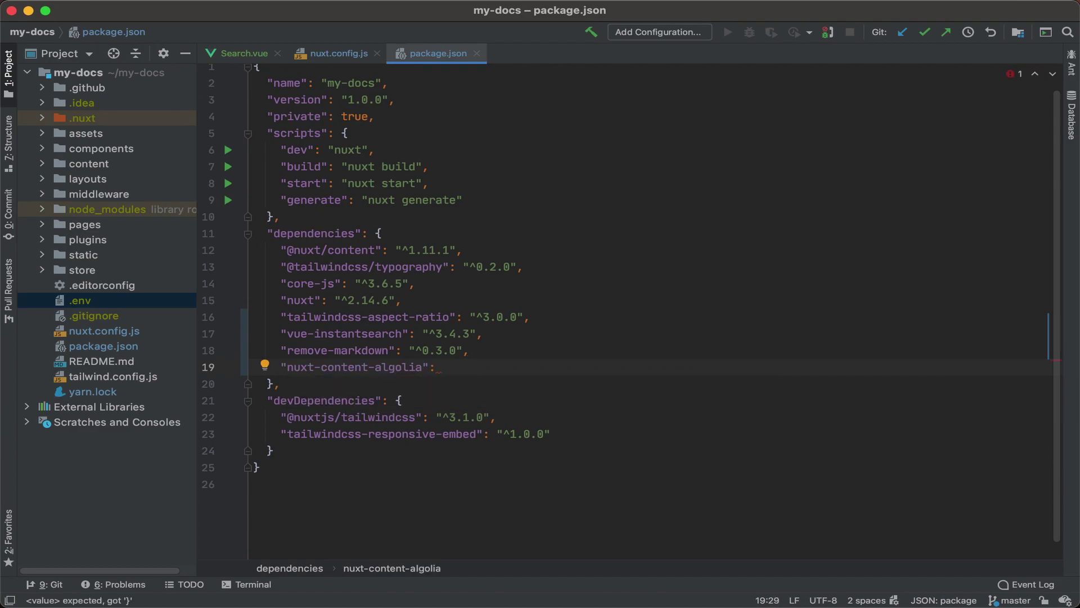
pyautogui.write('"')
pyautogui.click(530, 385)
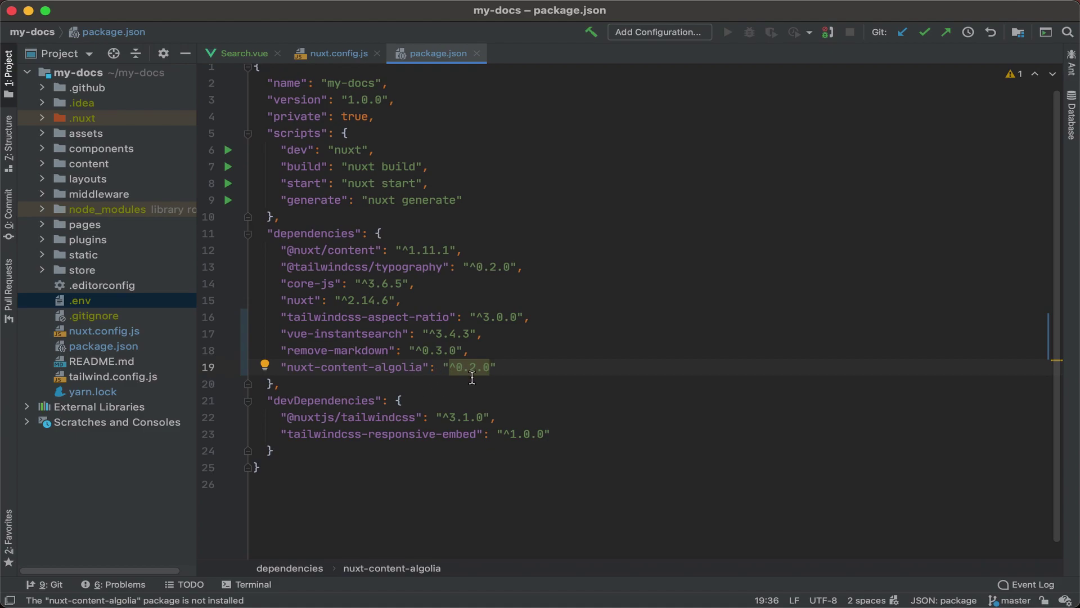
pyautogui.click(258, 584)
# - Run yarn install in a new terminal session and close the extra Local (2) session
pyautogui.click(305, 425)
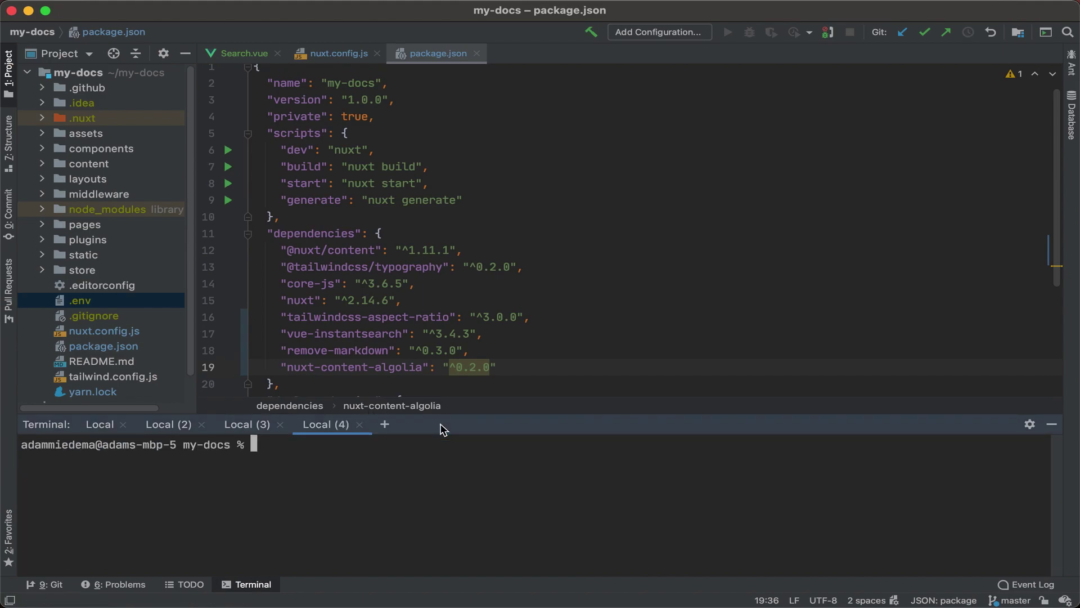
pyautogui.moveTo(465, 414); pyautogui.dragTo(448, 311)
pyautogui.write('yarn')
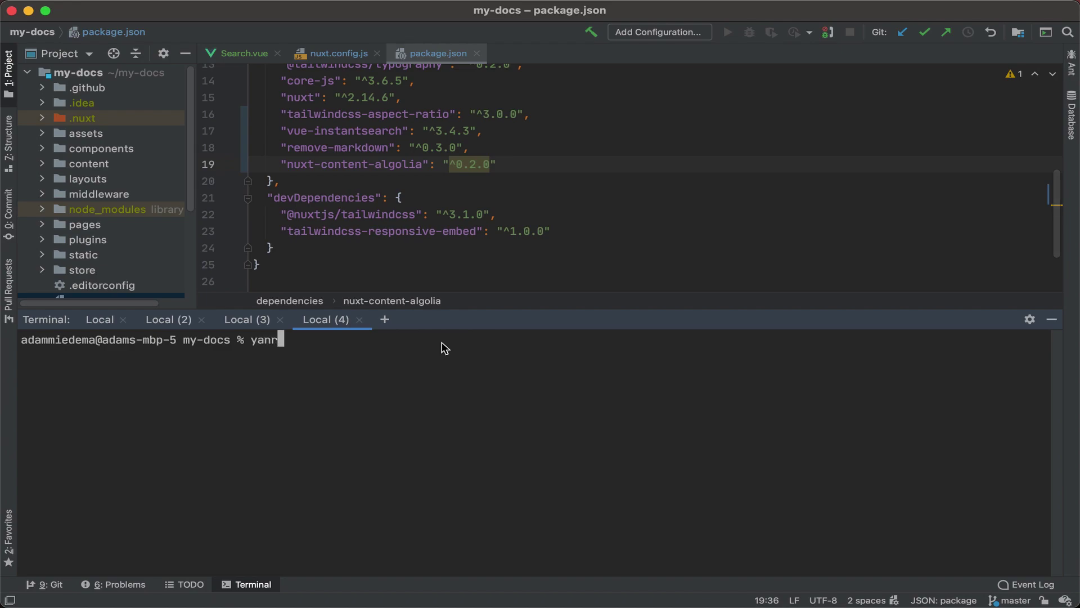
pyautogui.press('BackSpace')
pyautogui.press('BackSpace')
pyautogui.write('rn insta')
pyautogui.write('ll')
pyautogui.press('Return')
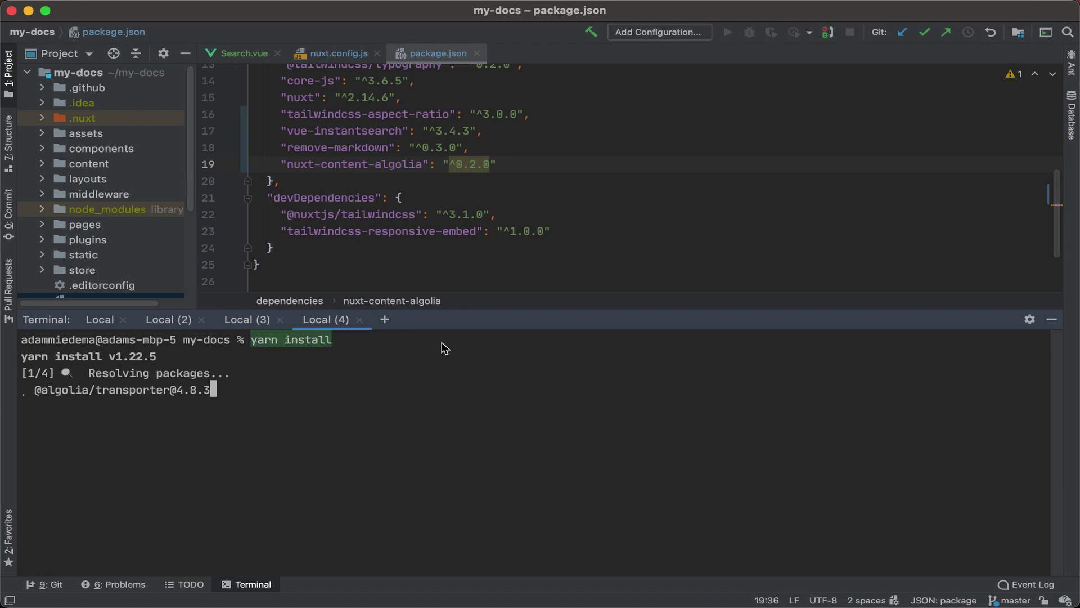
pyautogui.click(198, 321)
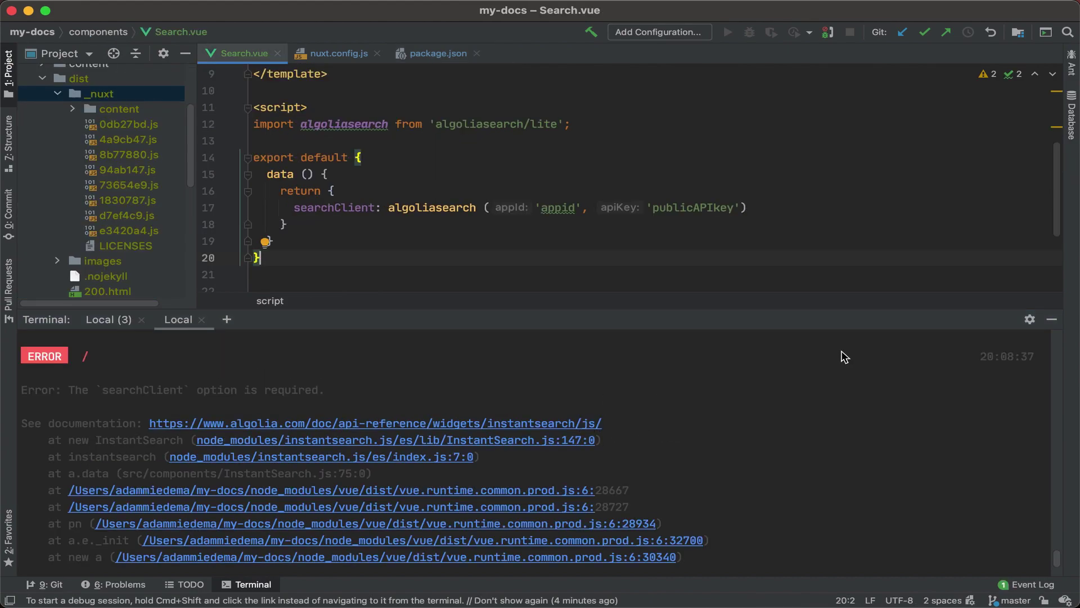
# - Block-comment the data() searchClient code in the Search.vue script
pyautogui.click(1052, 319)
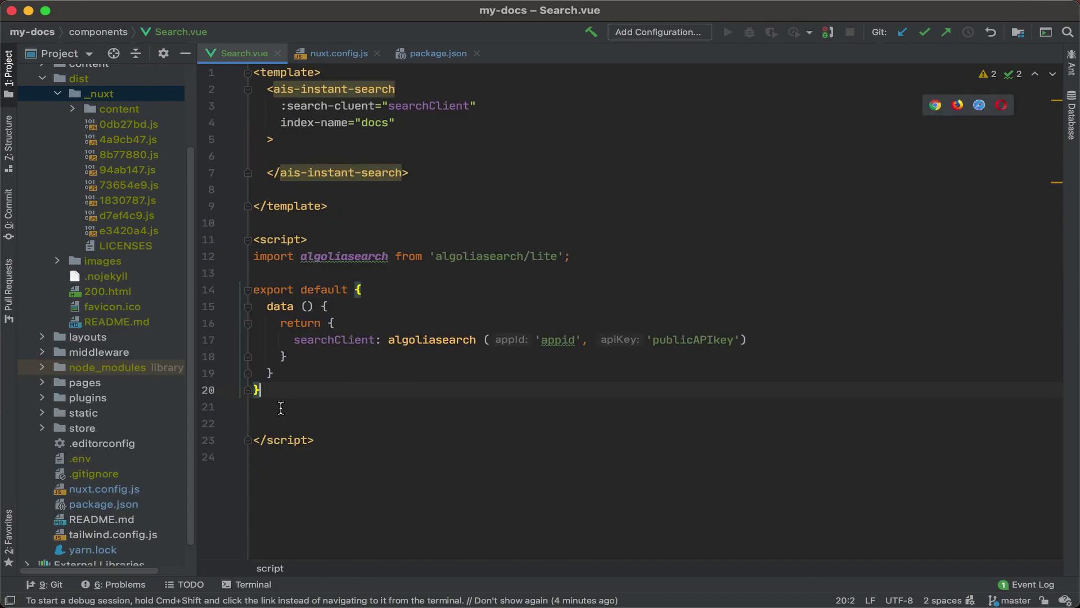
pyautogui.moveTo(257, 406); pyautogui.dragTo(251, 306)
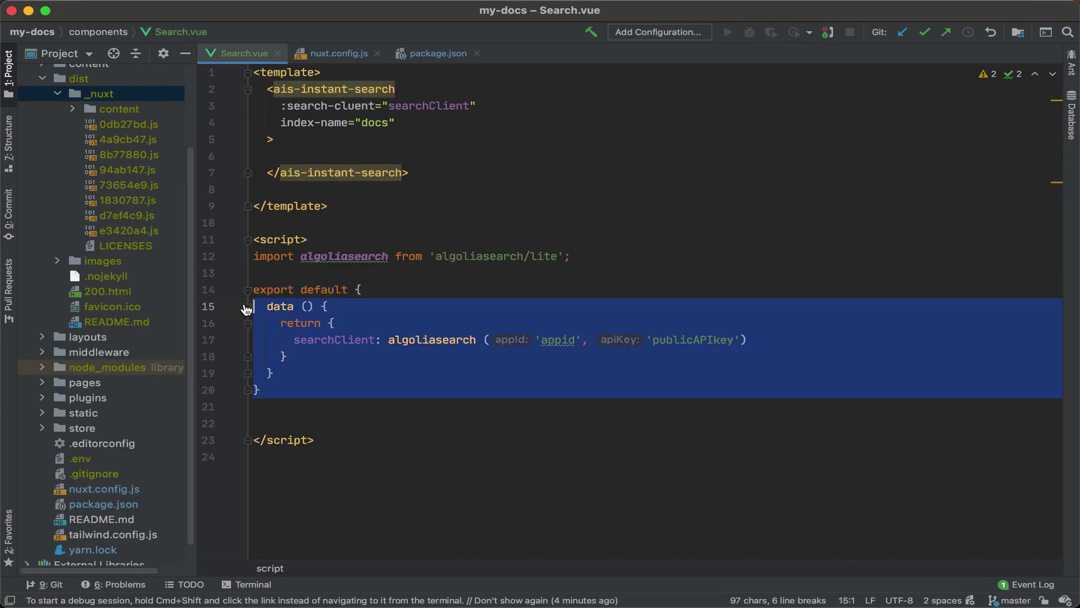
pyautogui.press('super+shift+slash')
pyautogui.press('Escape')
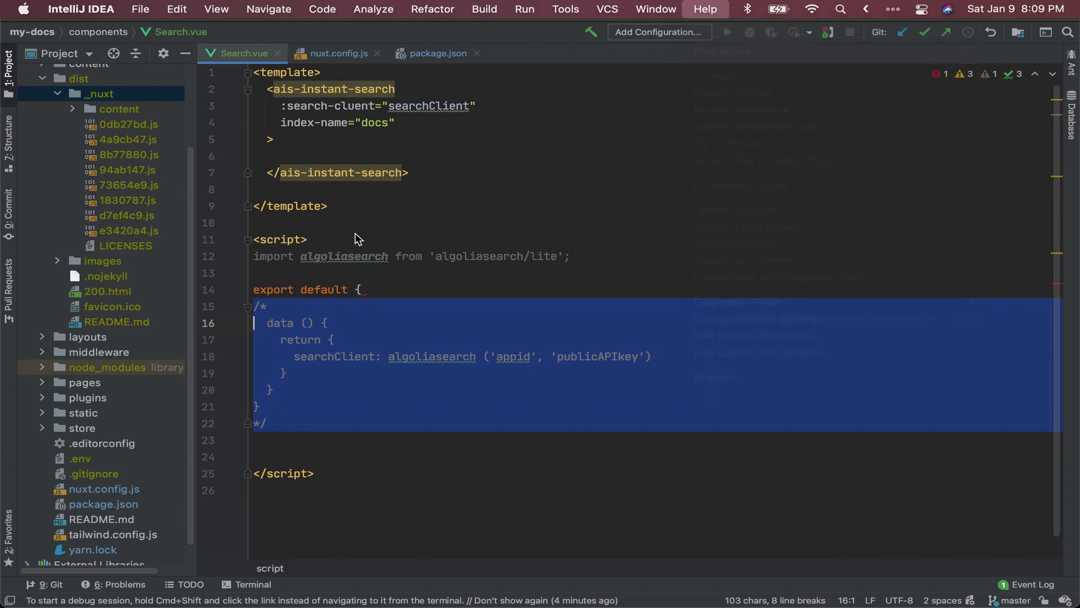
# - Comment out the ais-instant-search element in the Search.vue template
pyautogui.moveTo(422, 173); pyautogui.dragTo(249, 95)
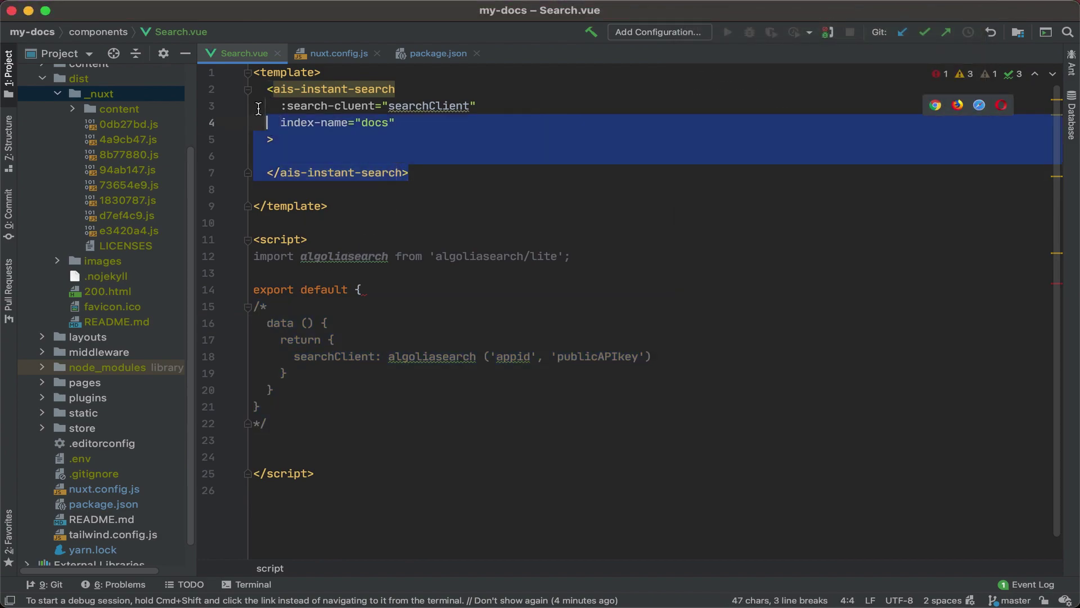
pyautogui.press('super+slash')
pyautogui.click(394, 462)
pyautogui.press('Return')
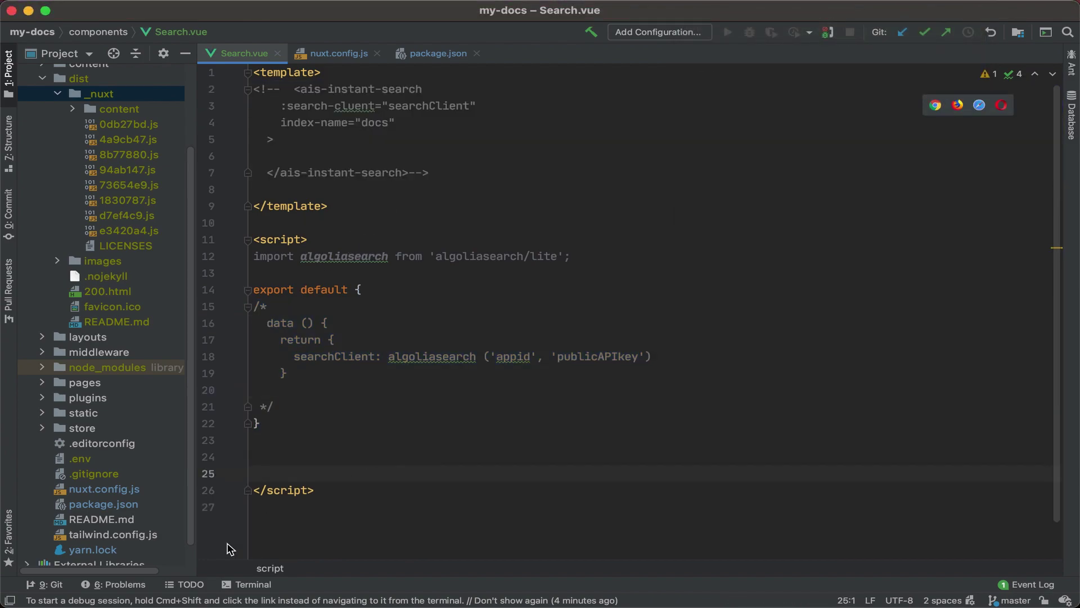
pyautogui.click(245, 585)
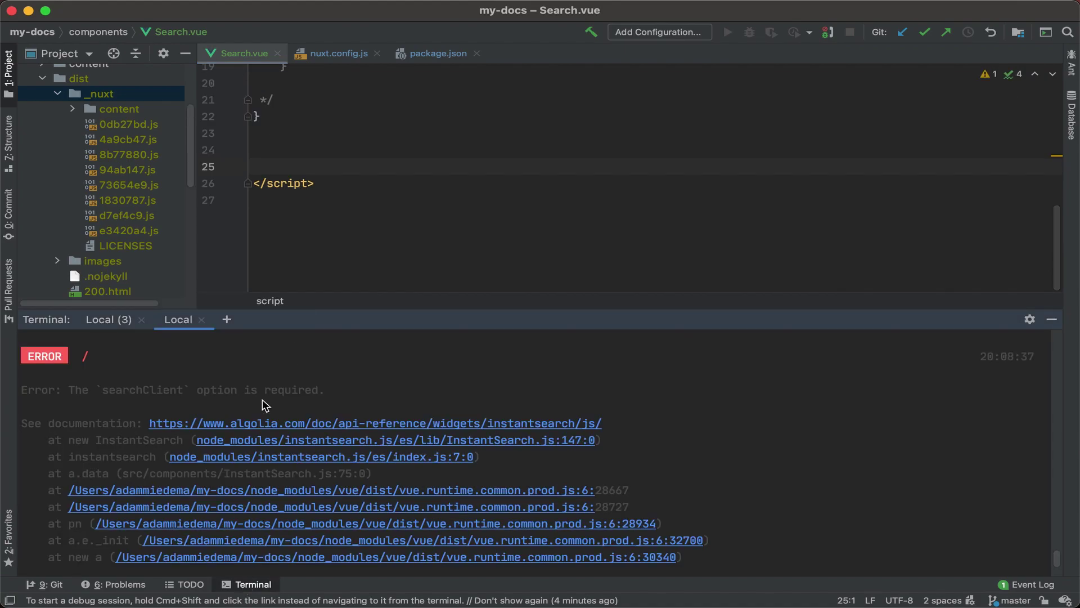
pyautogui.write('yarn gener')
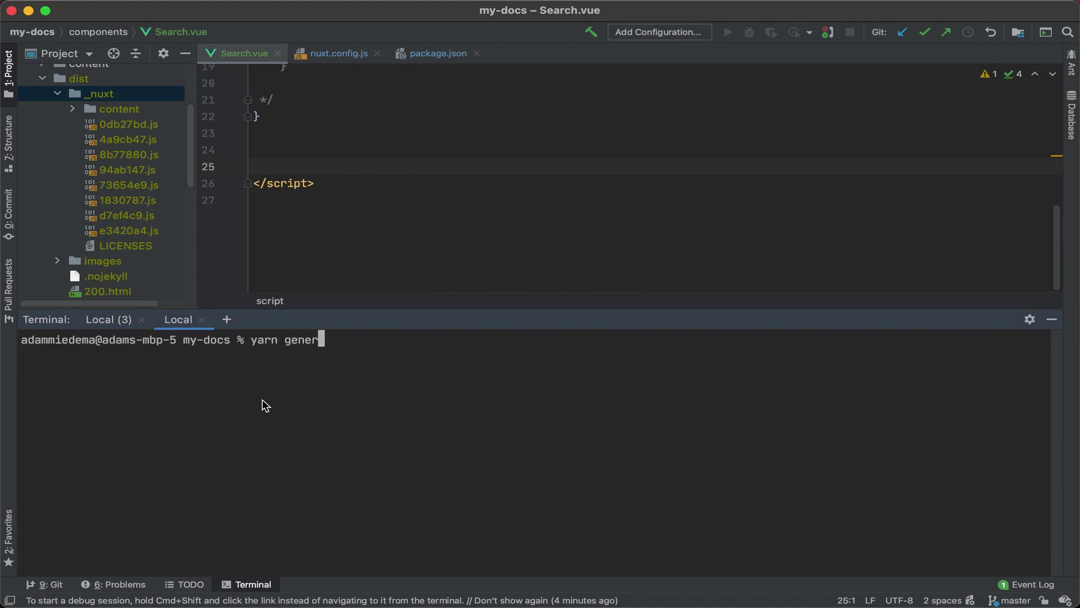
pyautogui.write('ate')
# - Rerun yarn generate and confirm 'Indexed 2 records in Algolia for: docs'
pyautogui.press('Return')
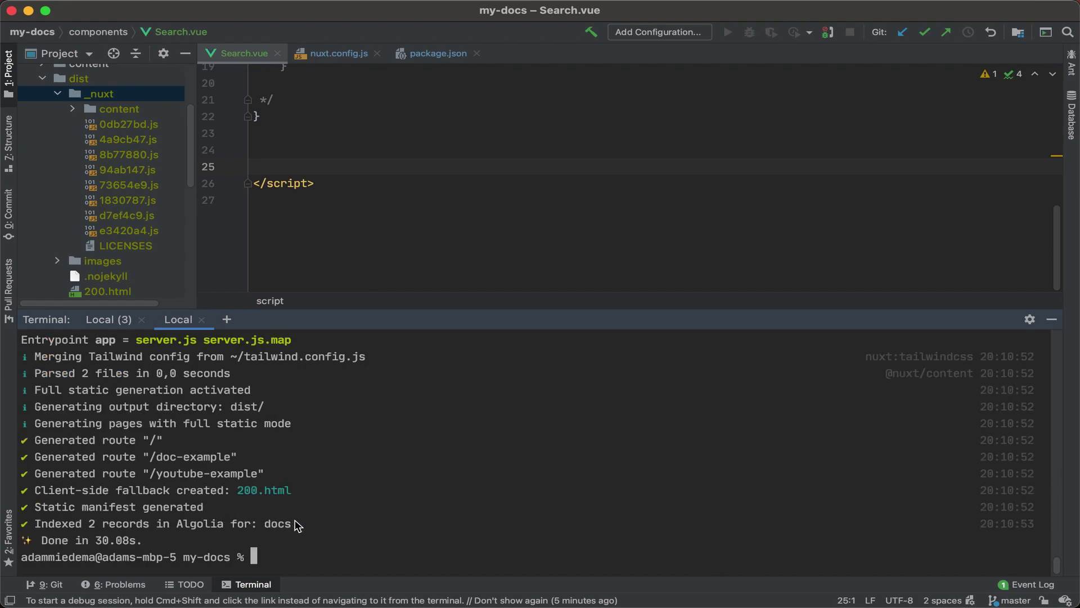
pyautogui.moveTo(295, 523); pyautogui.dragTo(48, 526)
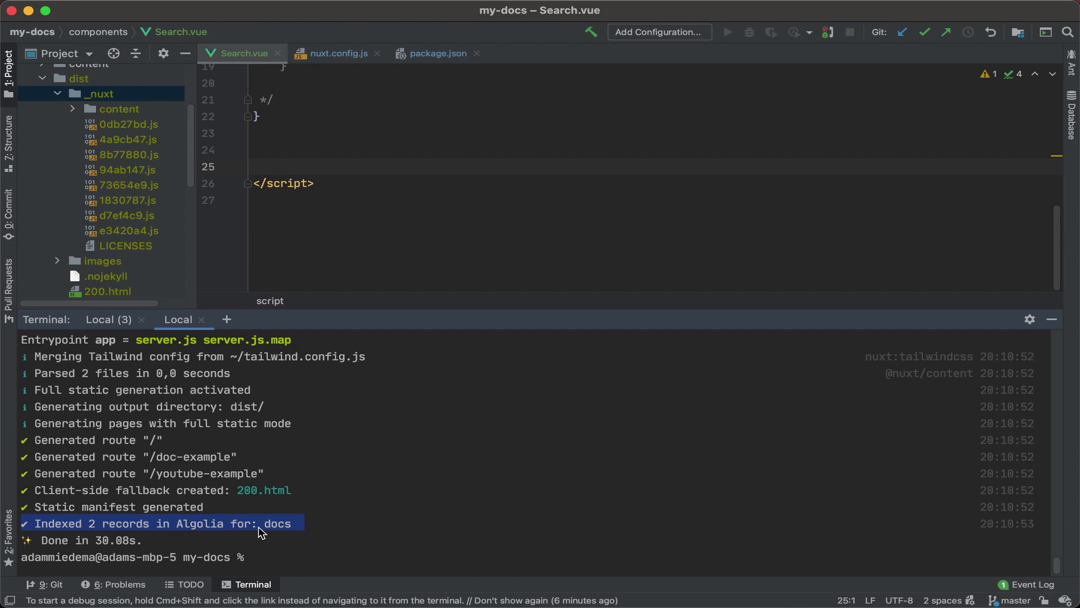
# - Uncomment the data() searchClient block and the ais-instant-search template element
pyautogui.click(1052, 319)
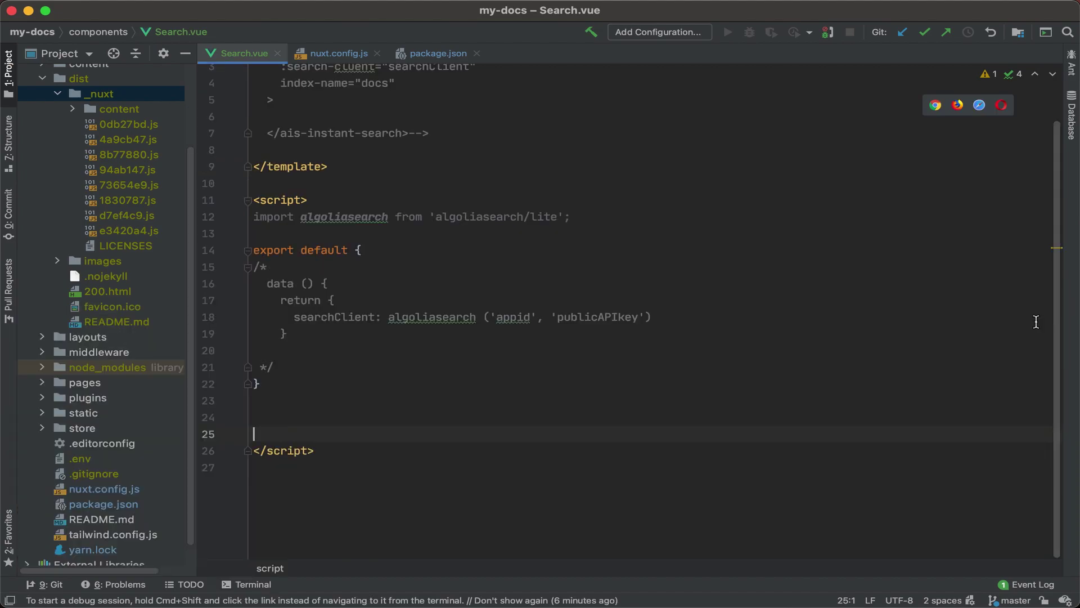
pyautogui.scroll(1, 752, 345)
pyautogui.moveTo(275, 394); pyautogui.dragTo(241, 290)
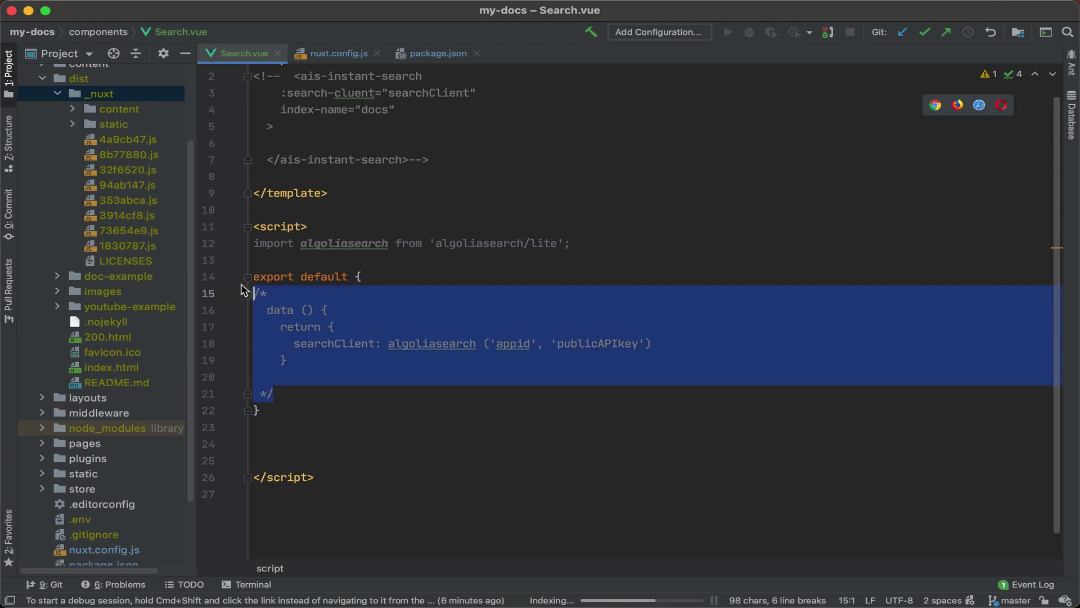
pyautogui.press('super+shift+slash')
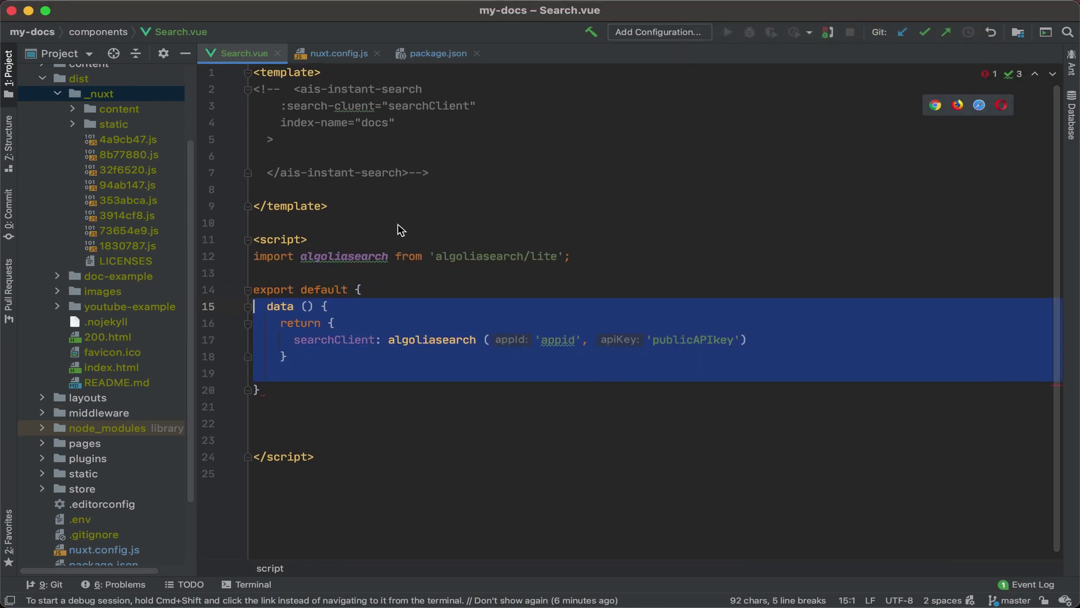
pyautogui.moveTo(434, 173); pyautogui.dragTo(249, 90)
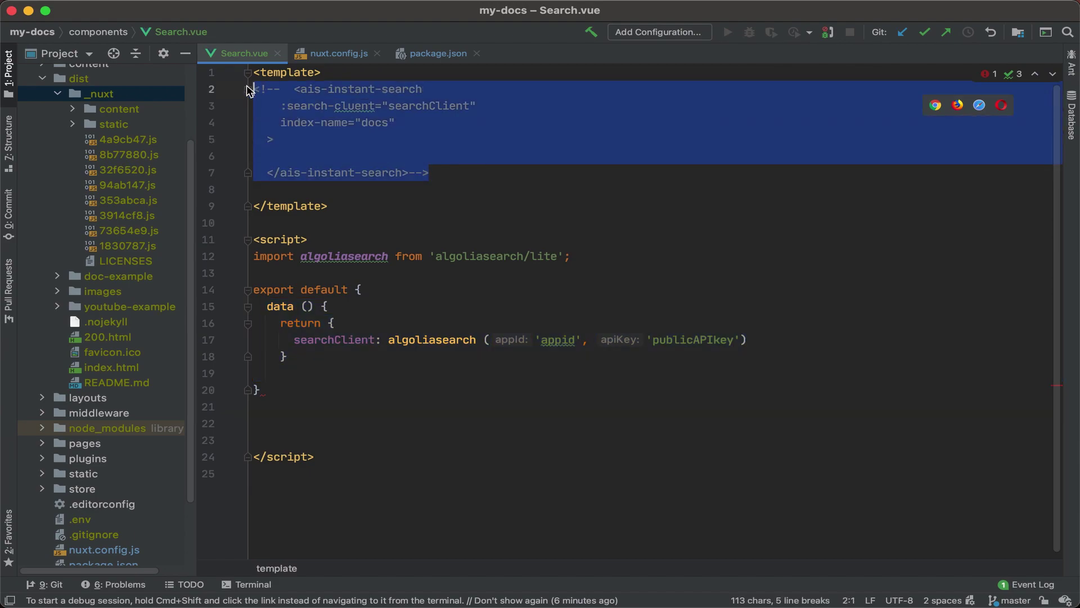
pyautogui.press('super+shift+slash')
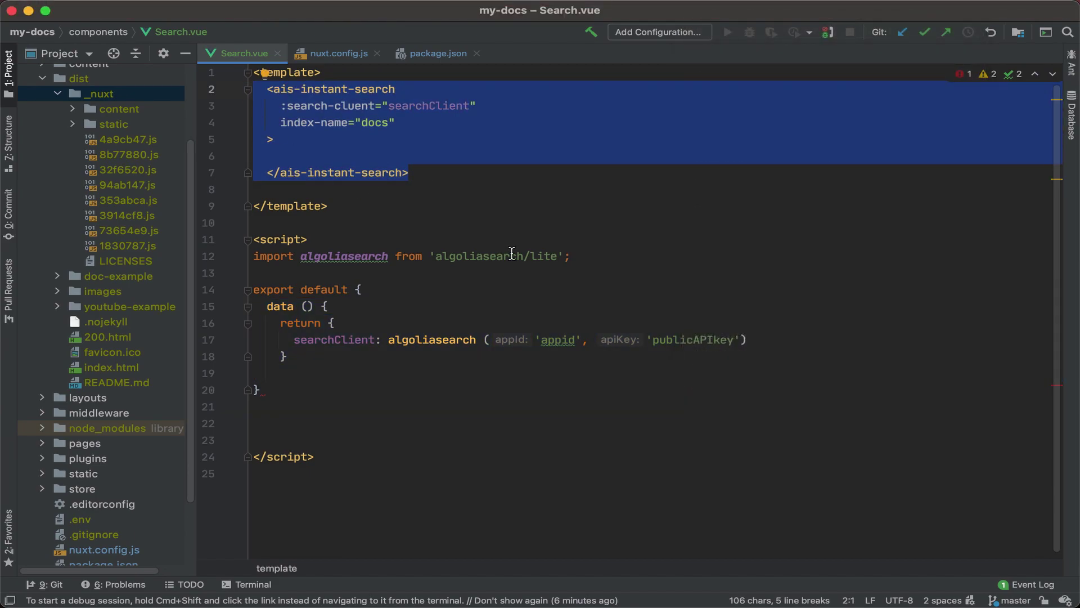